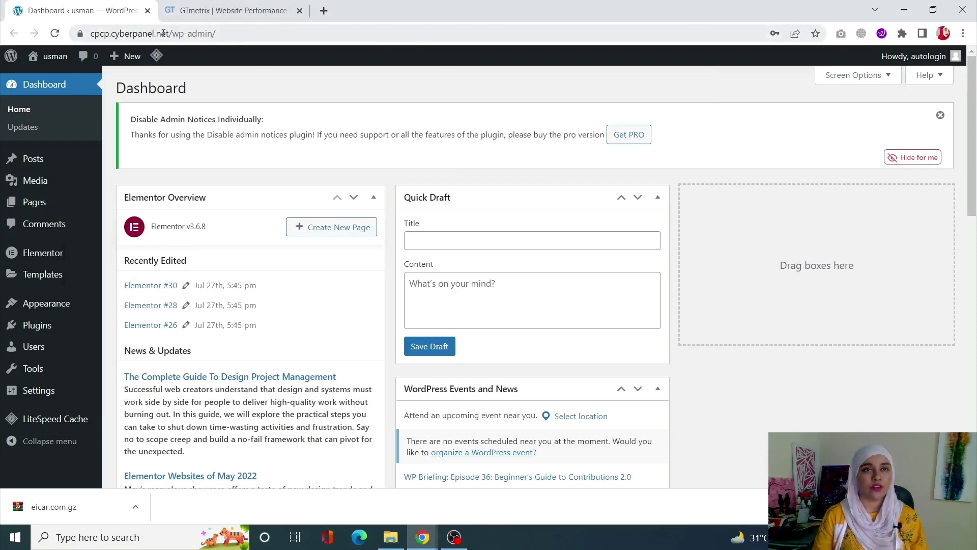
{"action": "left_click_drag", "start_coordinate": [171, 35], "coordinate": [1, 43]}
{"action": "key", "text": "ctrl+c"}
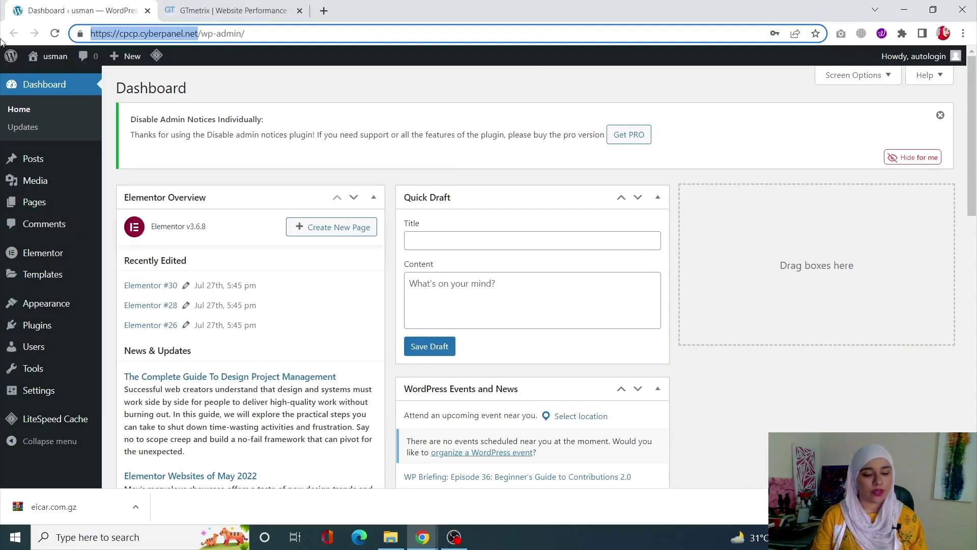
{"action": "left_click", "coordinate": [211, 7]}
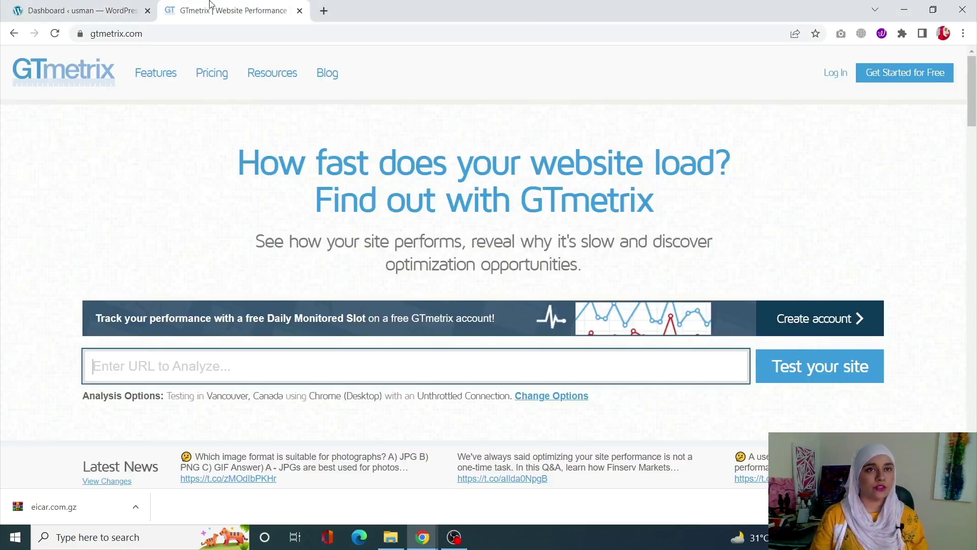
{"action": "left_click", "coordinate": [264, 364]}
{"action": "key", "text": "ctrl+v"}
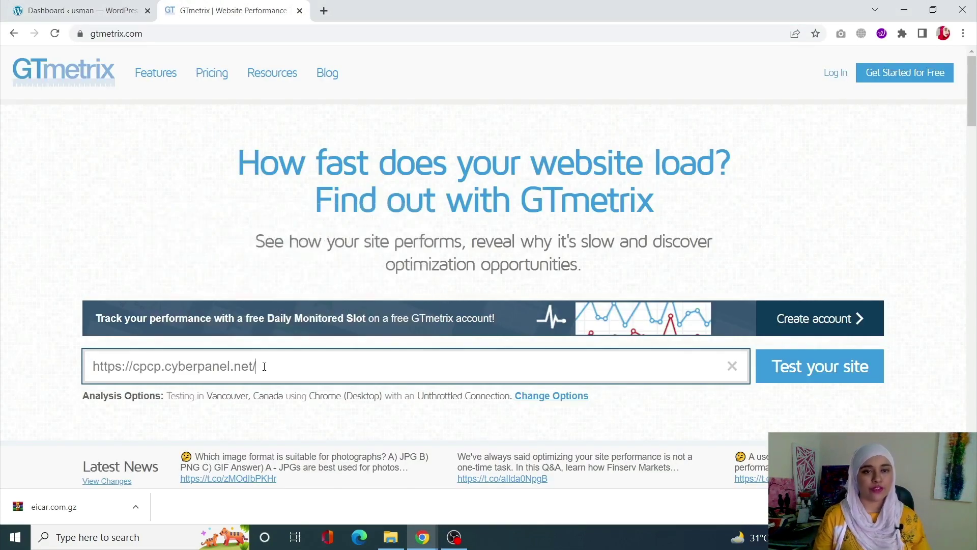
{"action": "left_click", "coordinate": [861, 376]}
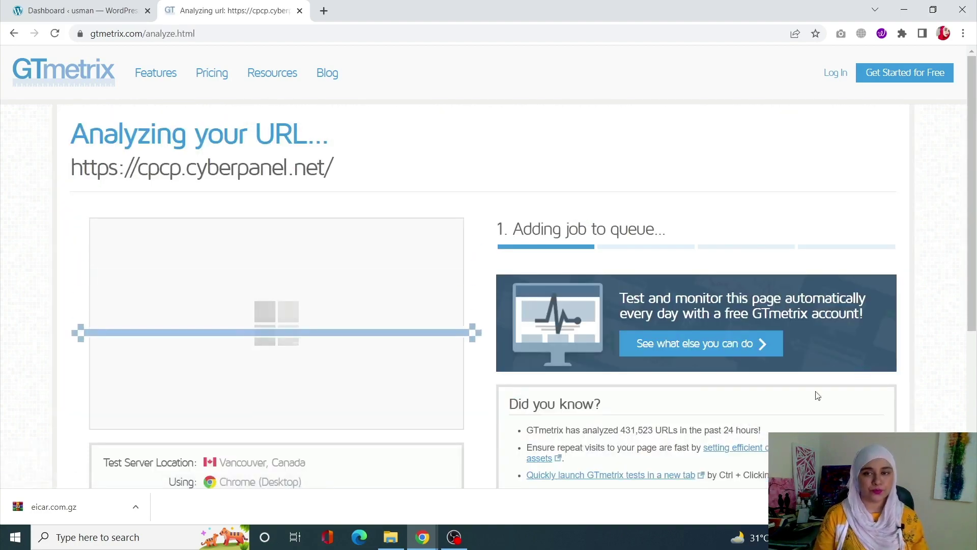
Show the report's Waterfall chart filtered to JavaScript requests only
{"action": "scroll", "coordinate": [477, 373], "scroll_direction": "down", "scroll_amount": 1}
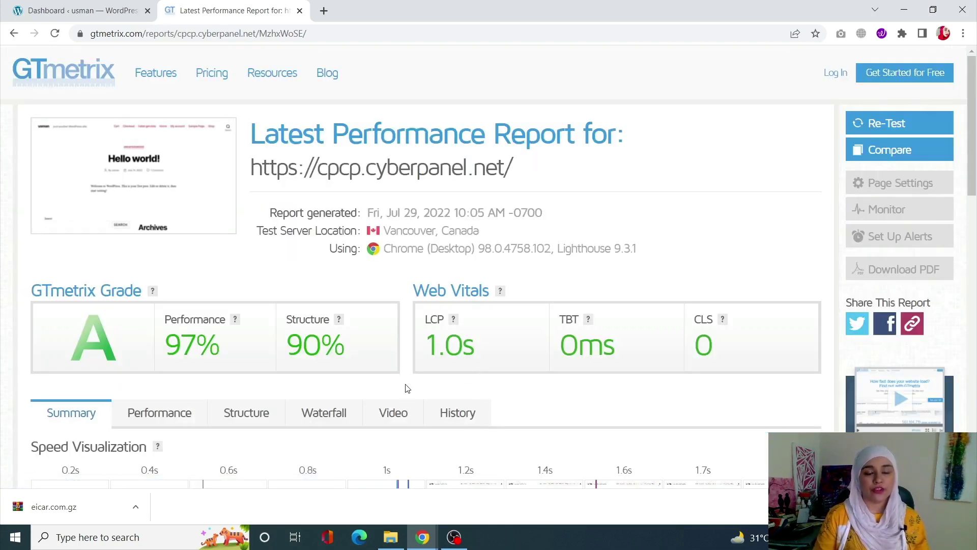
{"action": "scroll", "coordinate": [405, 385], "scroll_direction": "down", "scroll_amount": 3}
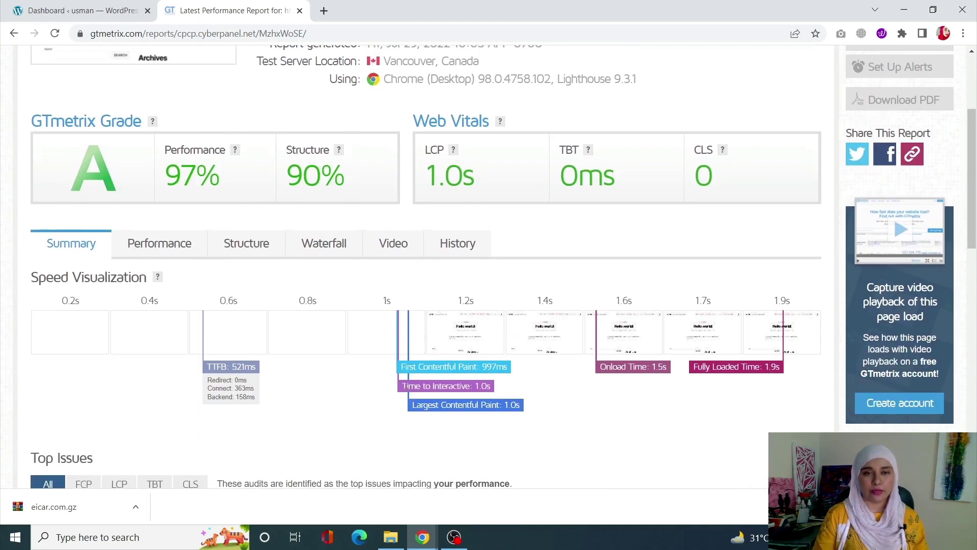
{"action": "left_click", "coordinate": [321, 243]}
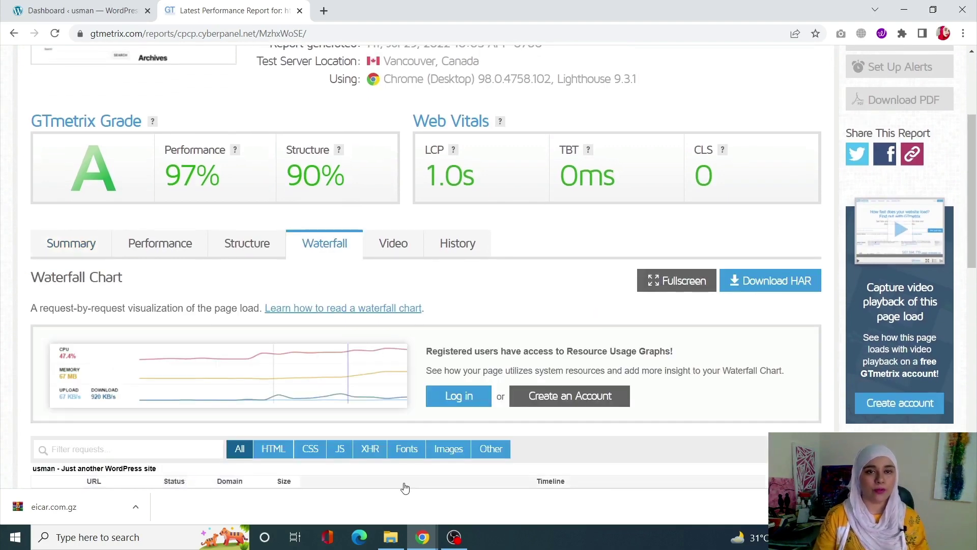
{"action": "scroll", "coordinate": [404, 485], "scroll_direction": "down", "scroll_amount": 2}
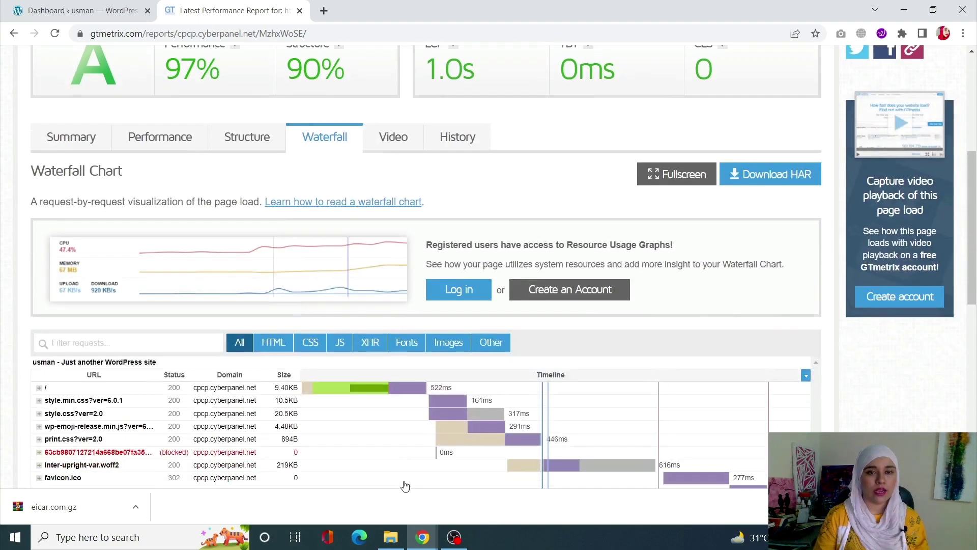
{"action": "left_click", "coordinate": [339, 350]}
{"action": "scroll", "coordinate": [356, 433], "scroll_direction": "down", "scroll_amount": 1}
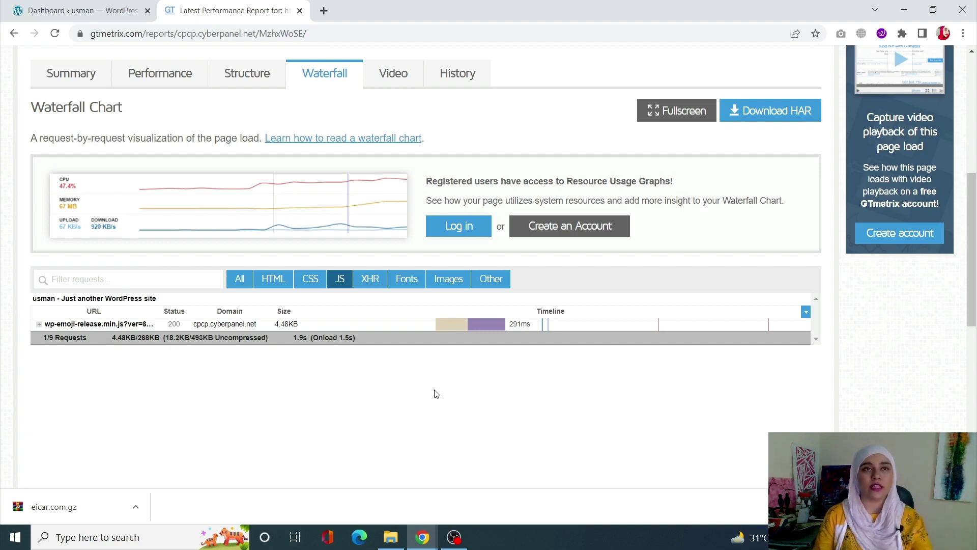
Return to the WordPress Dashboard tab and reveal the LiteSpeed Cache sidebar flyout
{"action": "left_click", "coordinate": [117, 7]}
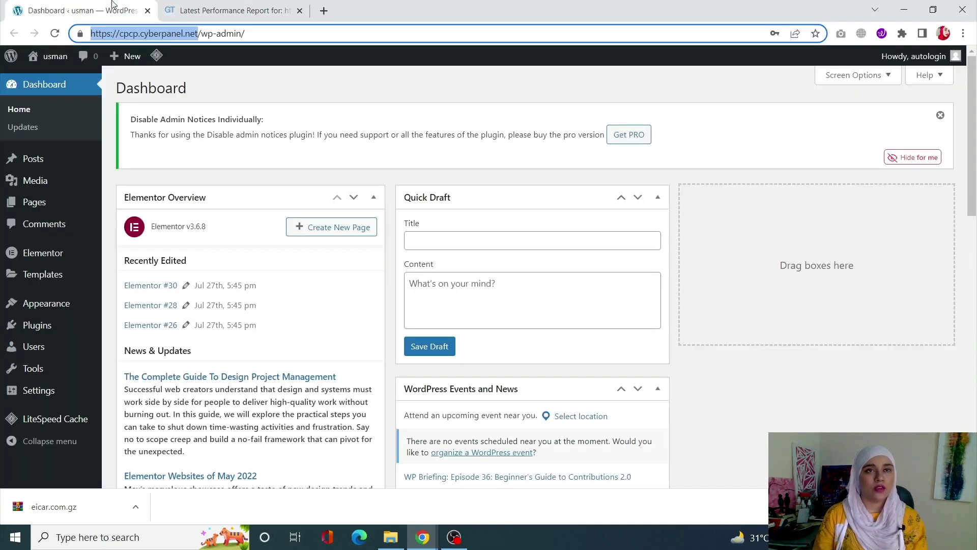
{"action": "left_click", "coordinate": [304, 80]}
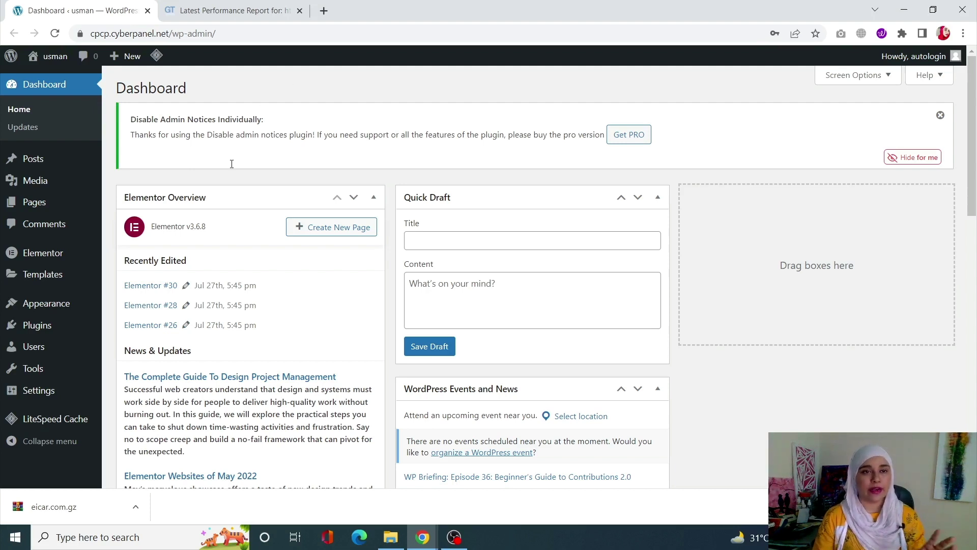
{"action": "mouse_move", "coordinate": [80, 423]}
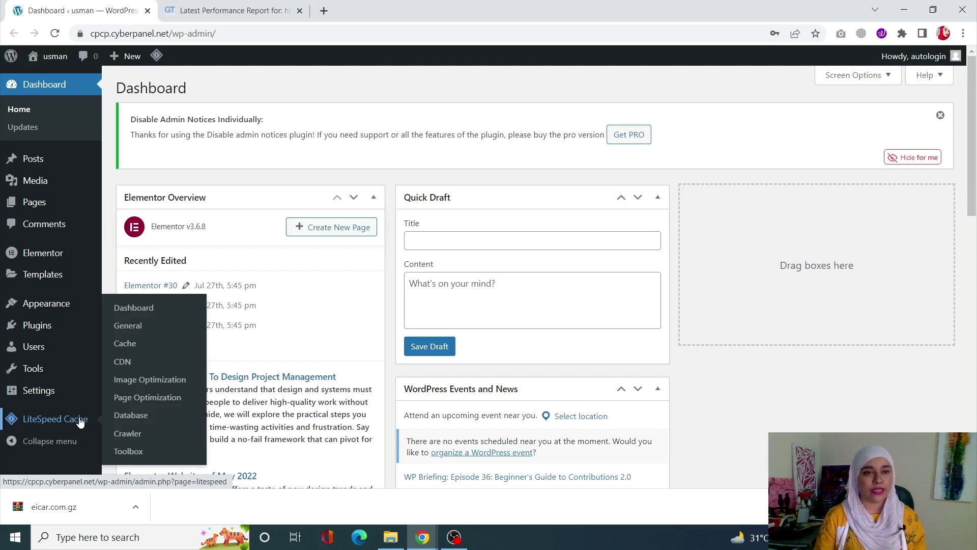
Save LiteSpeed Cache's Page Optimization JS Settings with JS Minify and JS Combine enabled
{"action": "left_click", "coordinate": [156, 400]}
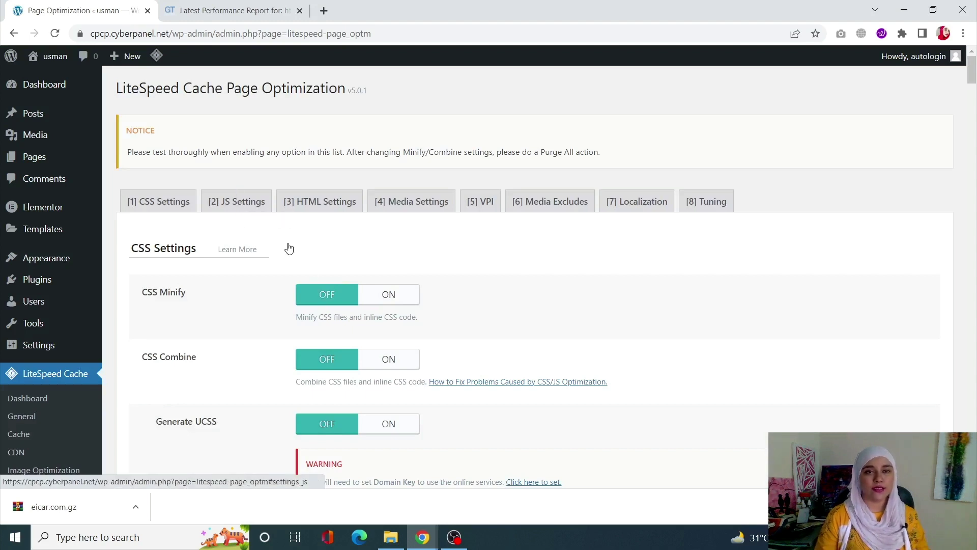
{"action": "left_click", "coordinate": [225, 202]}
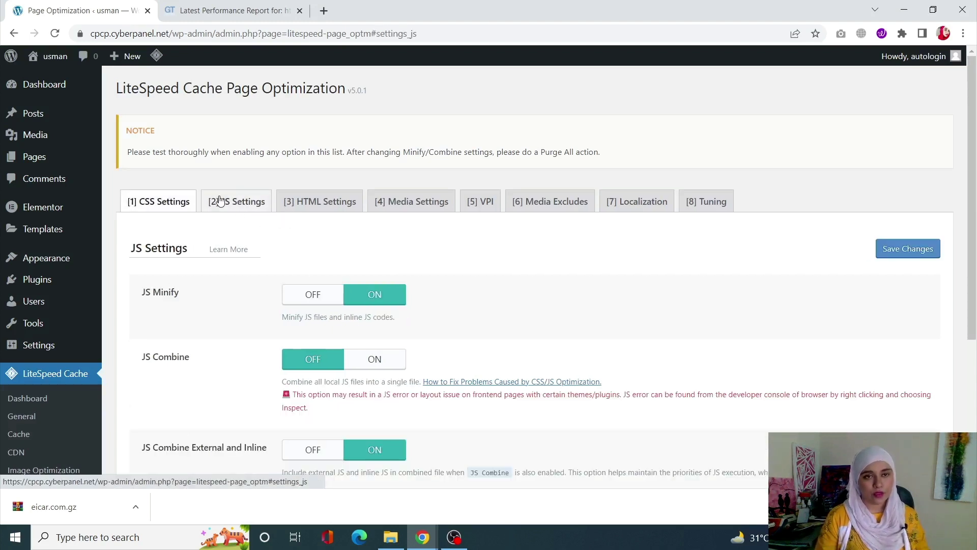
{"action": "scroll", "coordinate": [299, 291], "scroll_direction": "down", "scroll_amount": 2}
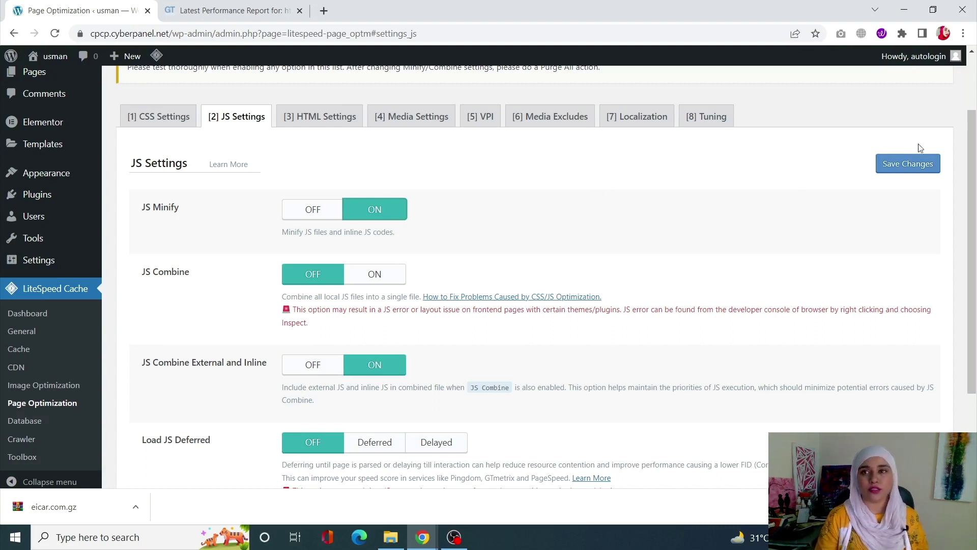
{"action": "left_click", "coordinate": [911, 163]}
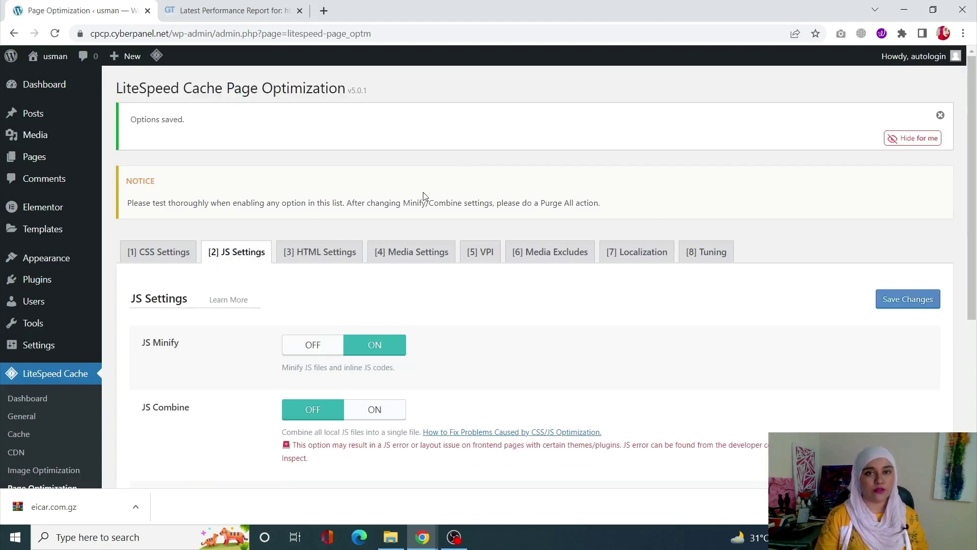
{"action": "left_click", "coordinate": [453, 537]}
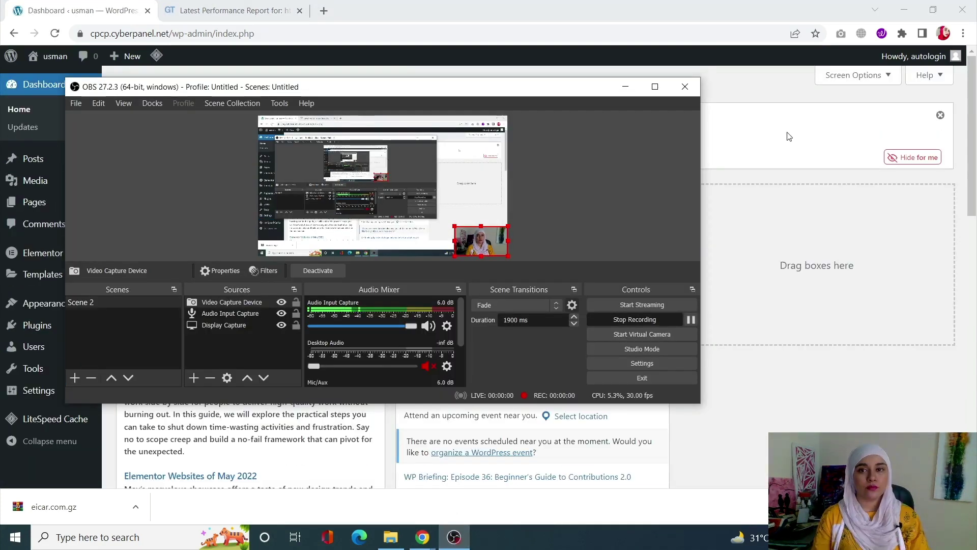
Hide the OBS recorder window so the WordPress Dashboard is visible
{"action": "left_click", "coordinate": [788, 136]}
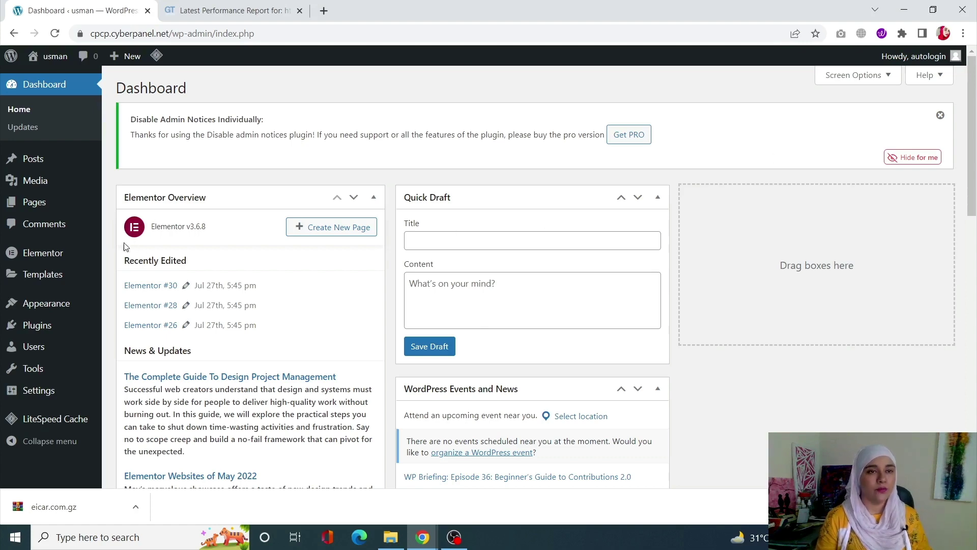
Open Elementor Settings on the Experiments tab
{"action": "mouse_move", "coordinate": [44, 254]}
{"action": "left_click", "coordinate": [124, 262]}
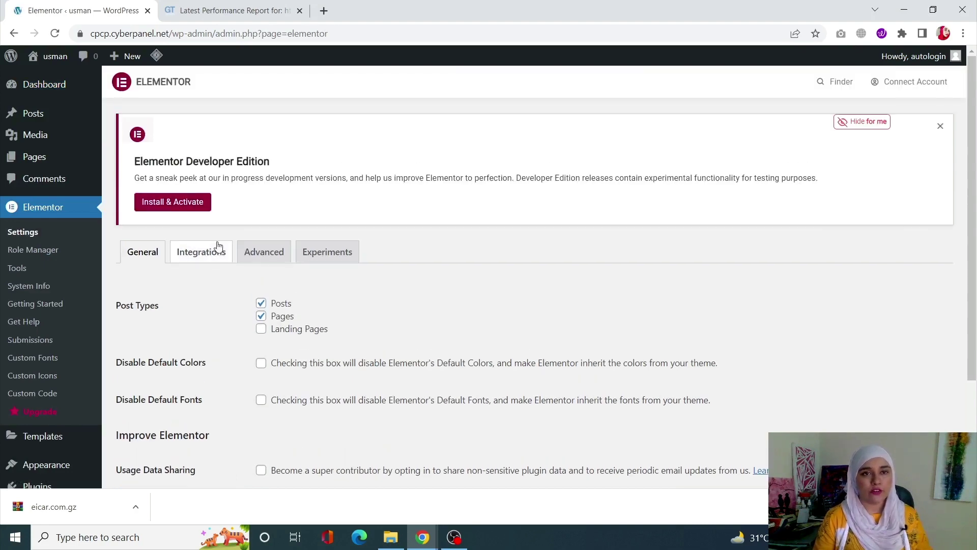
{"action": "left_click", "coordinate": [342, 261]}
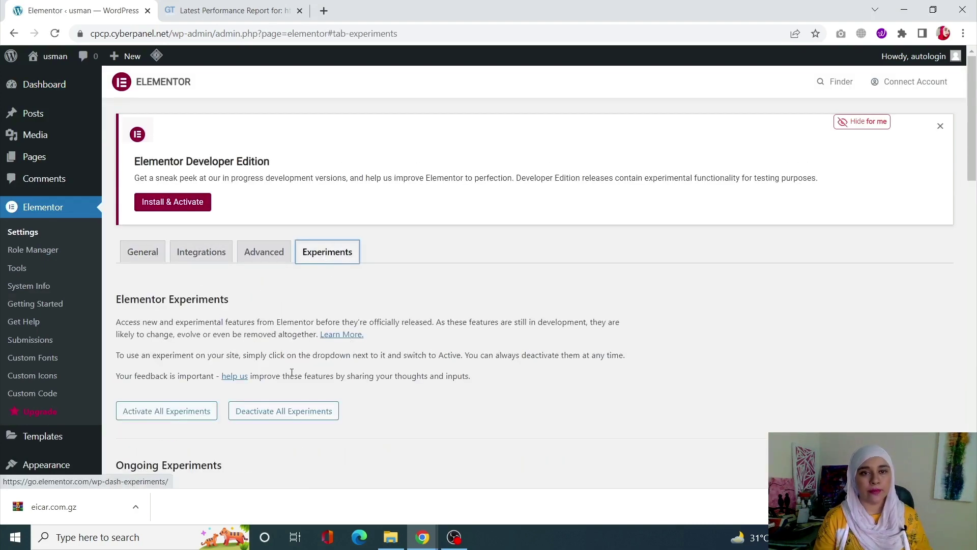
{"action": "scroll", "coordinate": [260, 398], "scroll_direction": "down", "scroll_amount": 1}
{"action": "scroll", "coordinate": [260, 398], "scroll_direction": "down", "scroll_amount": 2}
{"action": "scroll", "coordinate": [262, 405], "scroll_direction": "down", "scroll_amount": 2}
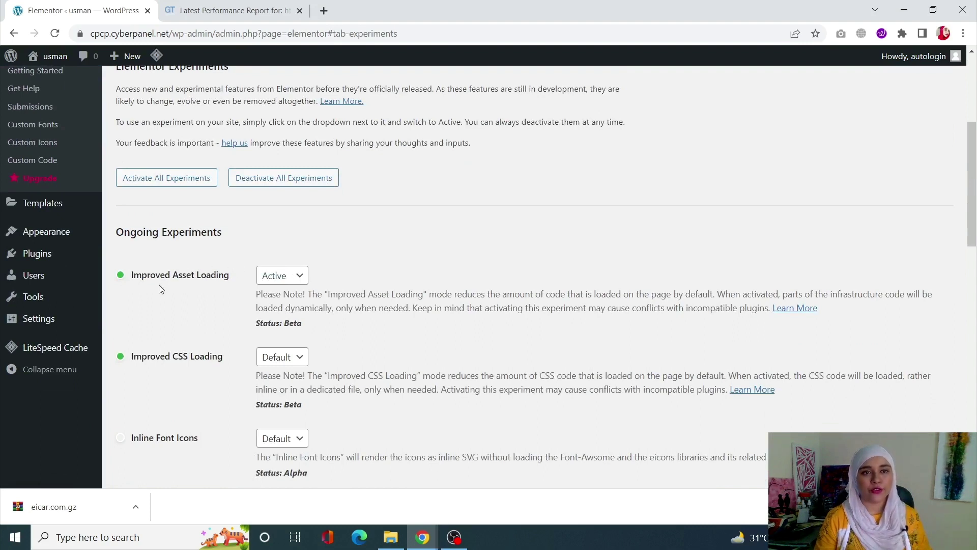
Set Improved Asset Loading to Active and save the experiment settings
{"action": "left_click", "coordinate": [284, 279]}
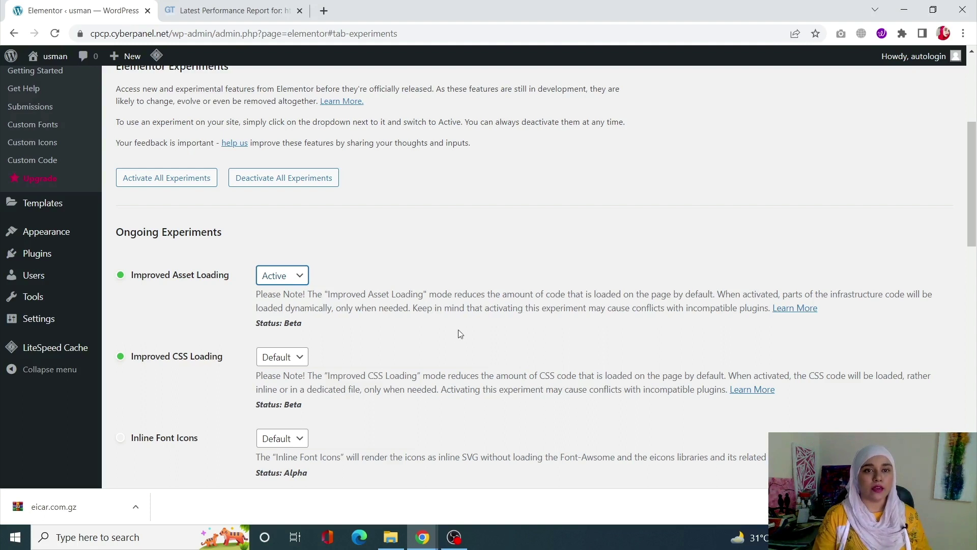
{"action": "scroll", "coordinate": [455, 332], "scroll_direction": "up", "scroll_amount": 1}
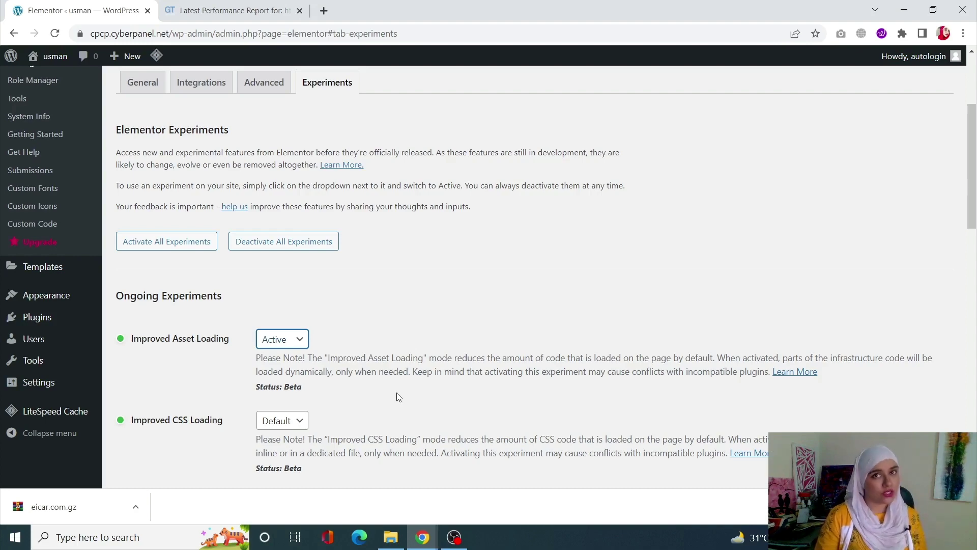
{"action": "scroll", "coordinate": [398, 397], "scroll_direction": "down", "scroll_amount": 13}
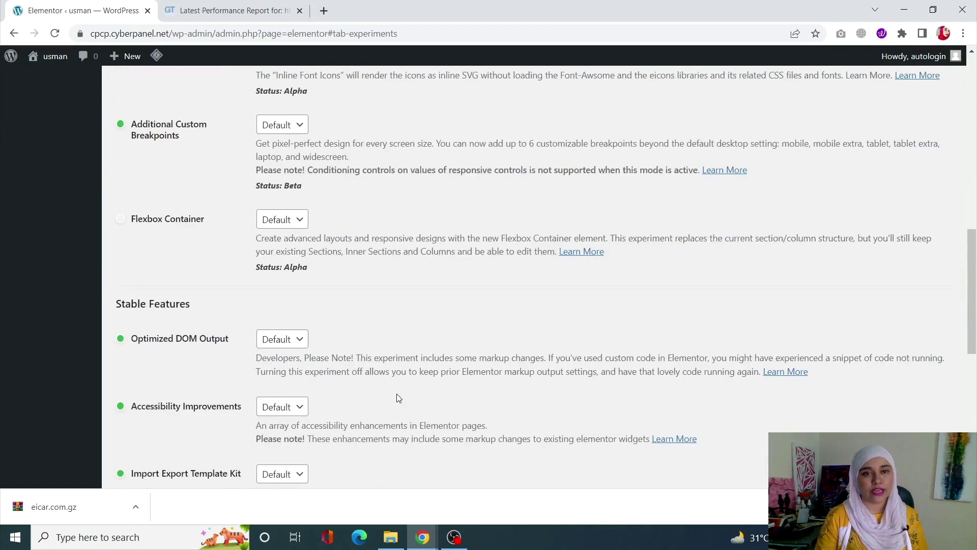
{"action": "scroll", "coordinate": [397, 397], "scroll_direction": "down", "scroll_amount": 5}
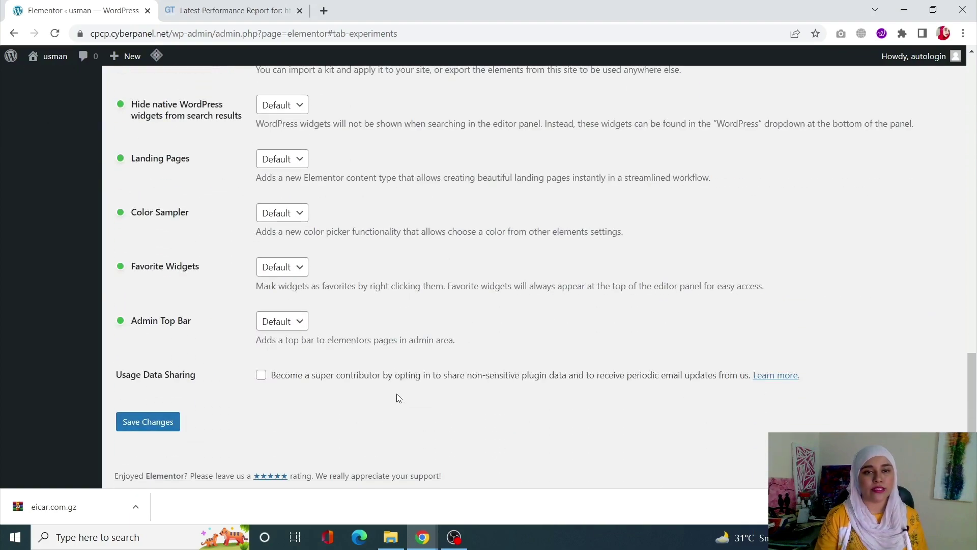
{"action": "left_click", "coordinate": [153, 431]}
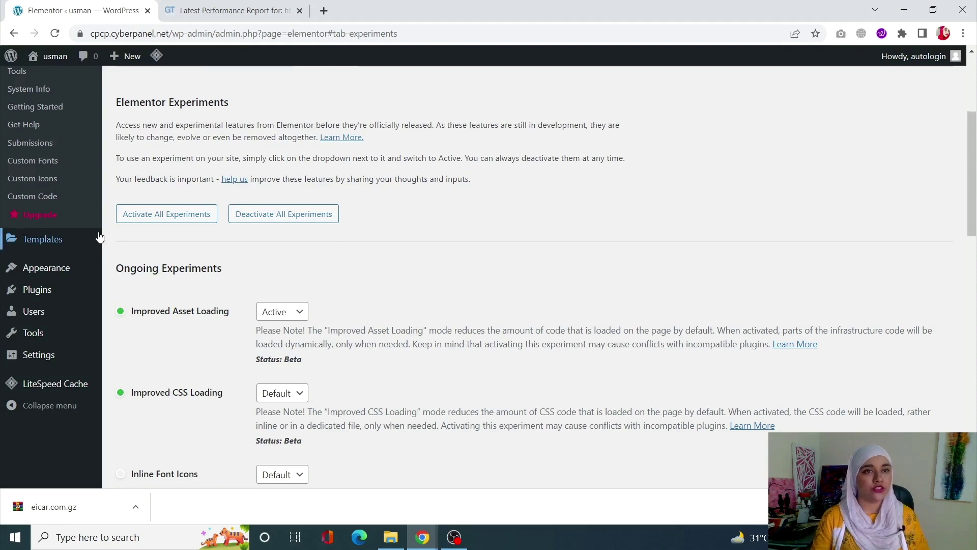
{"action": "scroll", "coordinate": [56, 234], "scroll_direction": "up", "scroll_amount": 4}
{"action": "scroll", "coordinate": [70, 234], "scroll_direction": "down", "scroll_amount": 3}
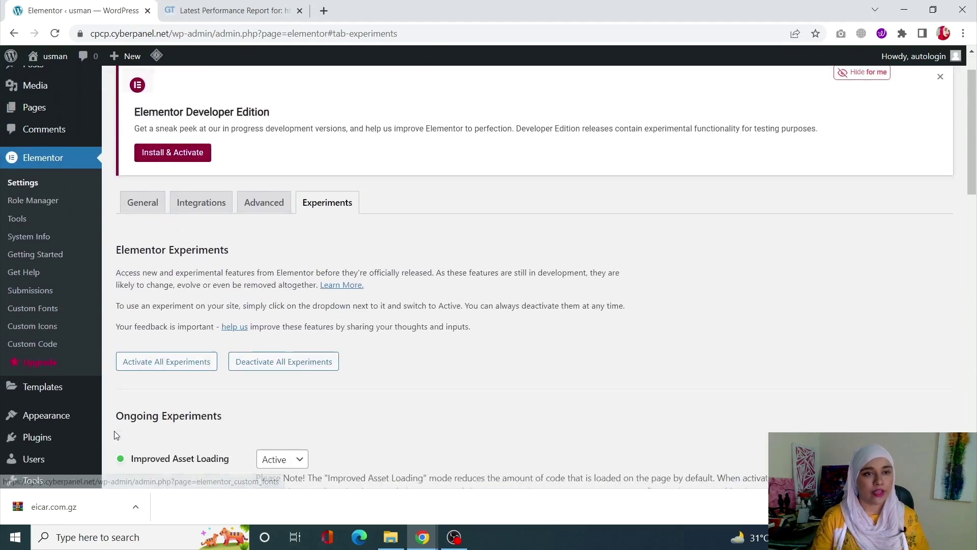
Search plugins for 'async javascript', then install and activate Async JavaScript
{"action": "mouse_move", "coordinate": [42, 341]}
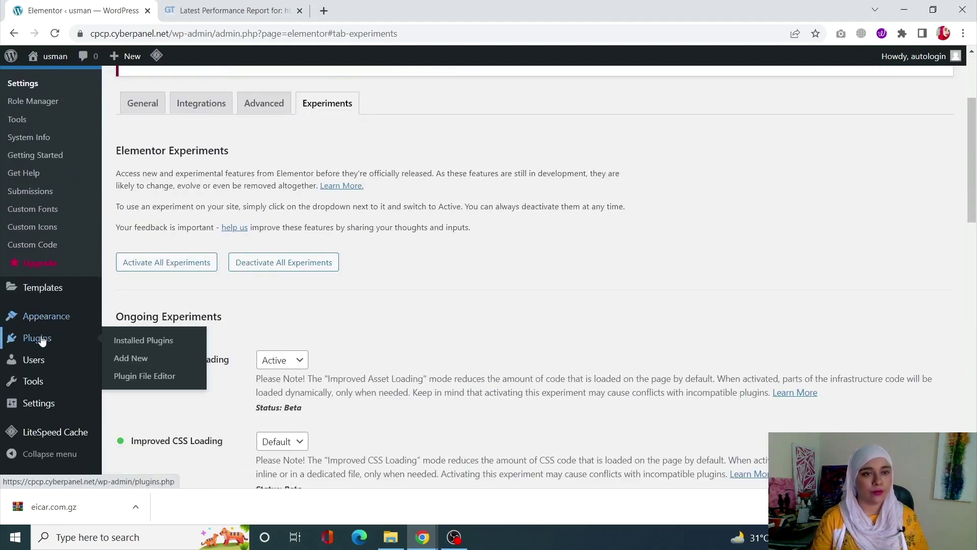
{"action": "left_click", "coordinate": [174, 365]}
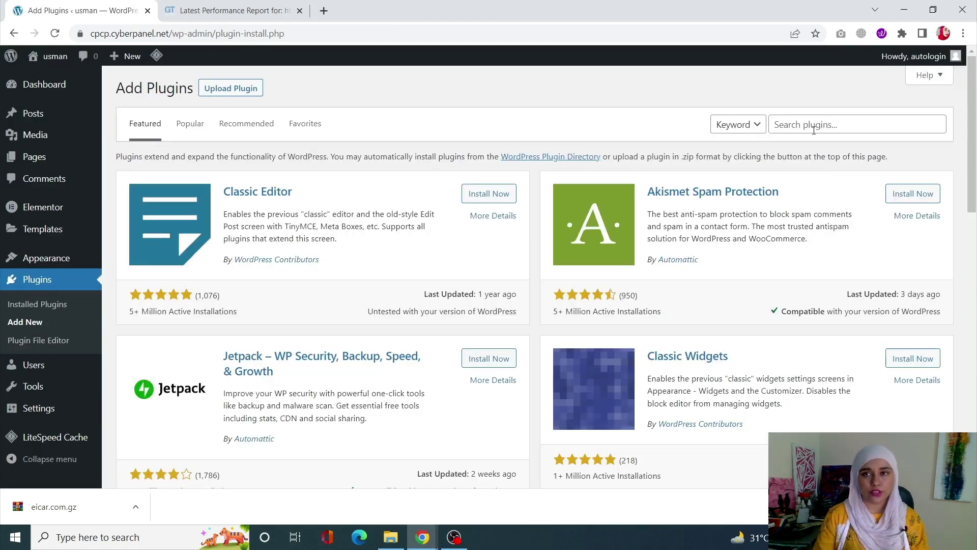
{"action": "left_click", "coordinate": [814, 128]}
{"action": "type", "text": "async java"}
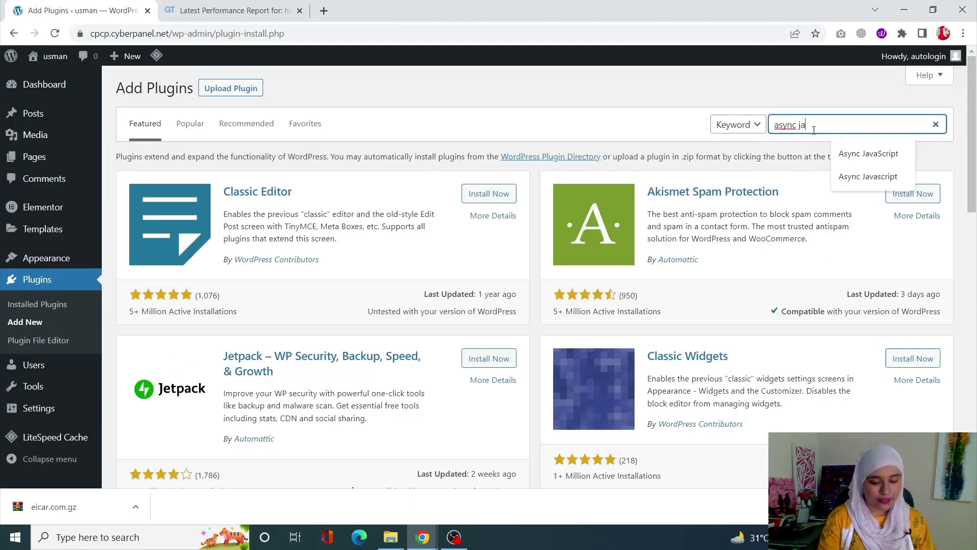
{"action": "type", "text": "script"}
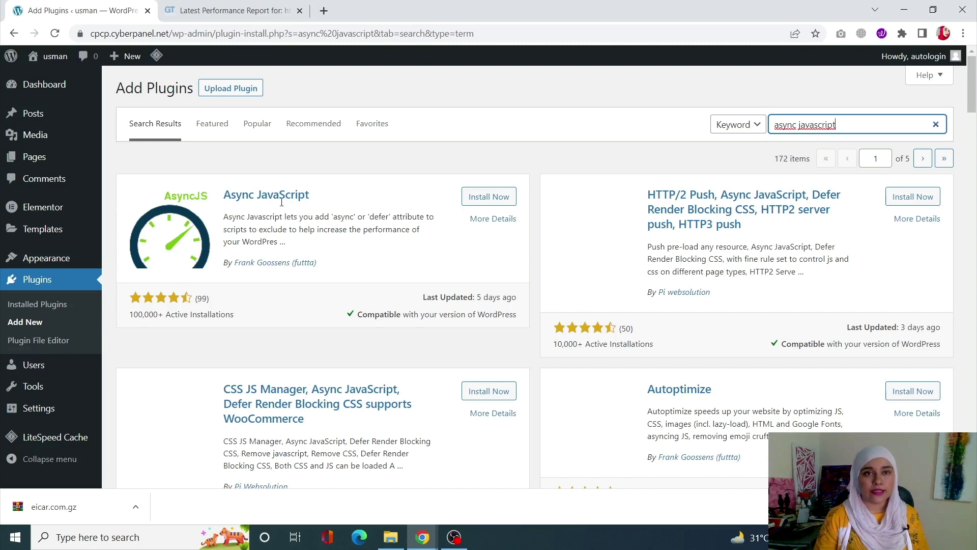
{"action": "left_click", "coordinate": [501, 198]}
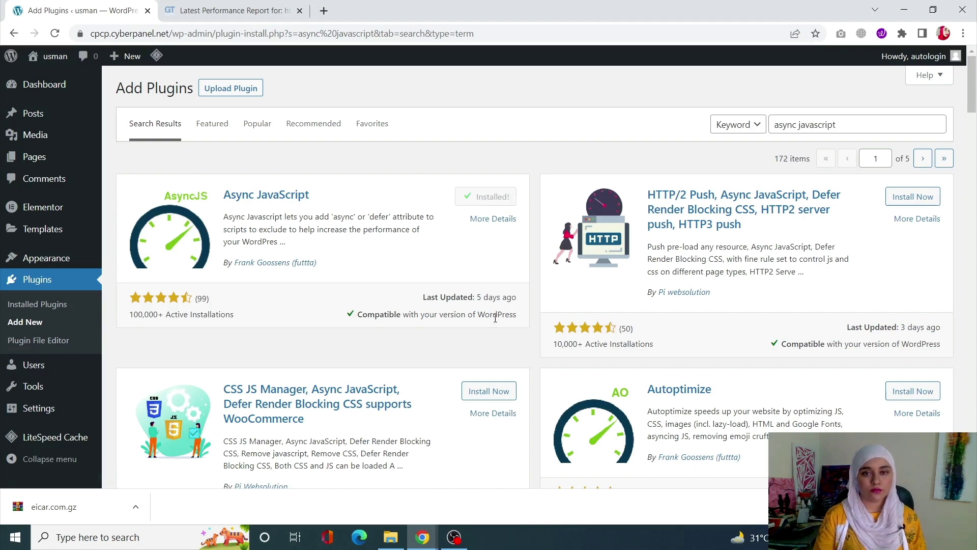
{"action": "left_click", "coordinate": [468, 543]}
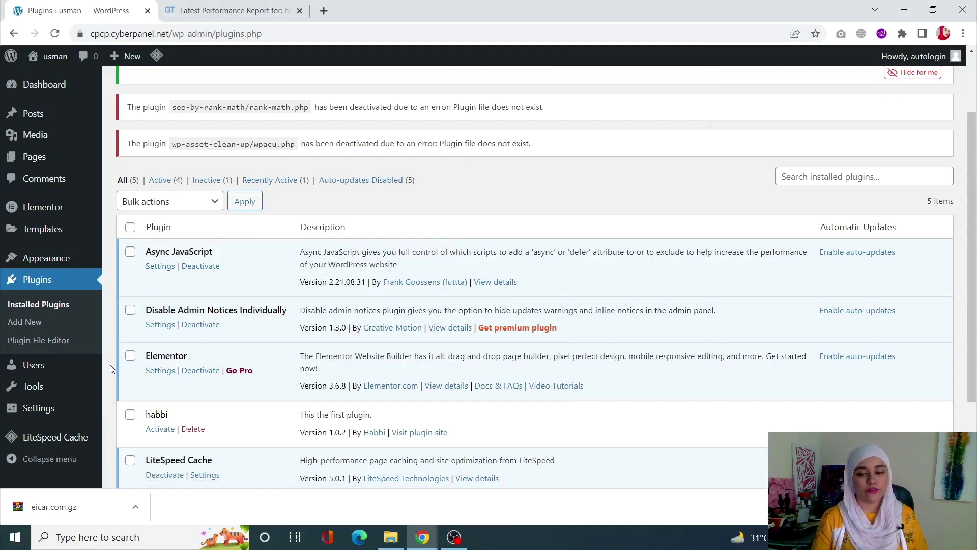
Apply the Defer method in Settings > Async JavaScript and save the settings
{"action": "mouse_move", "coordinate": [34, 409]}
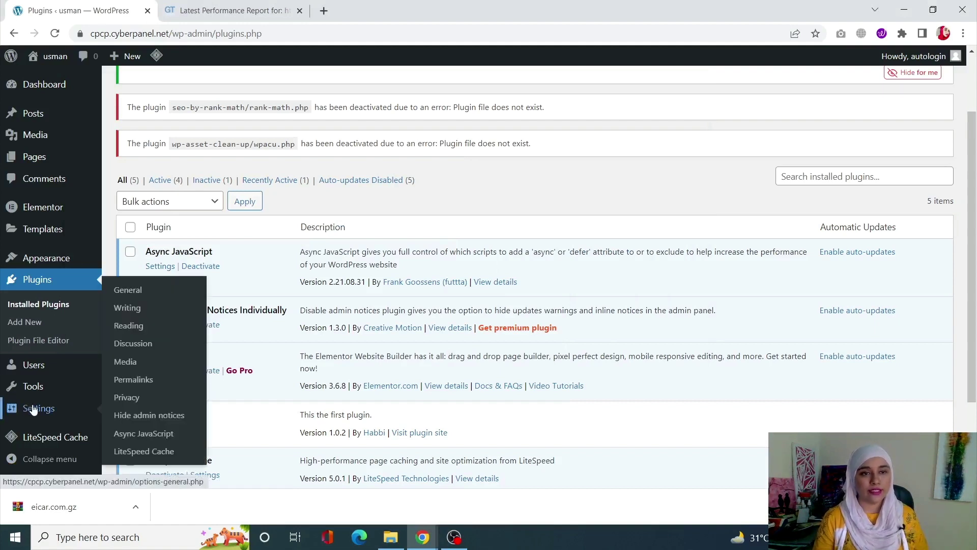
{"action": "left_click", "coordinate": [135, 433]}
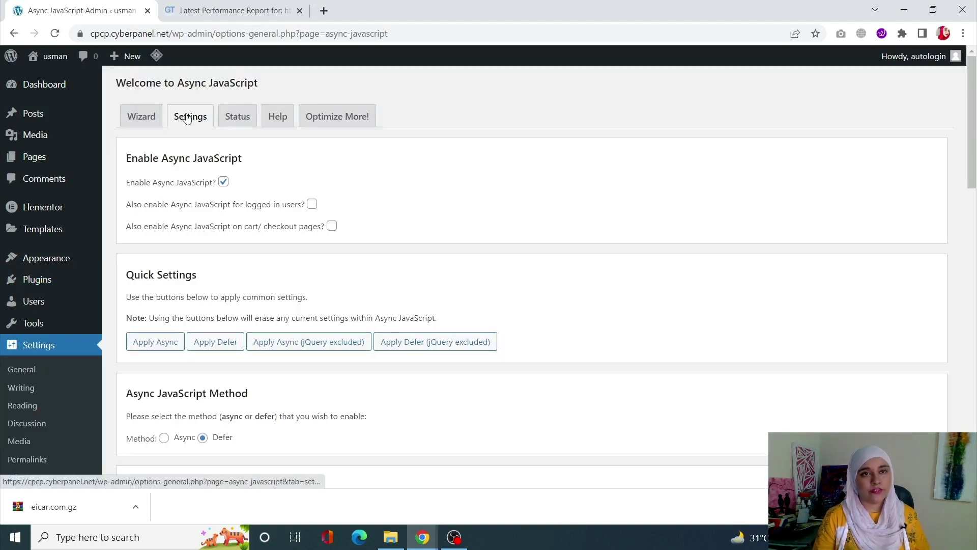
{"action": "scroll", "coordinate": [296, 248], "scroll_direction": "down", "scroll_amount": 2}
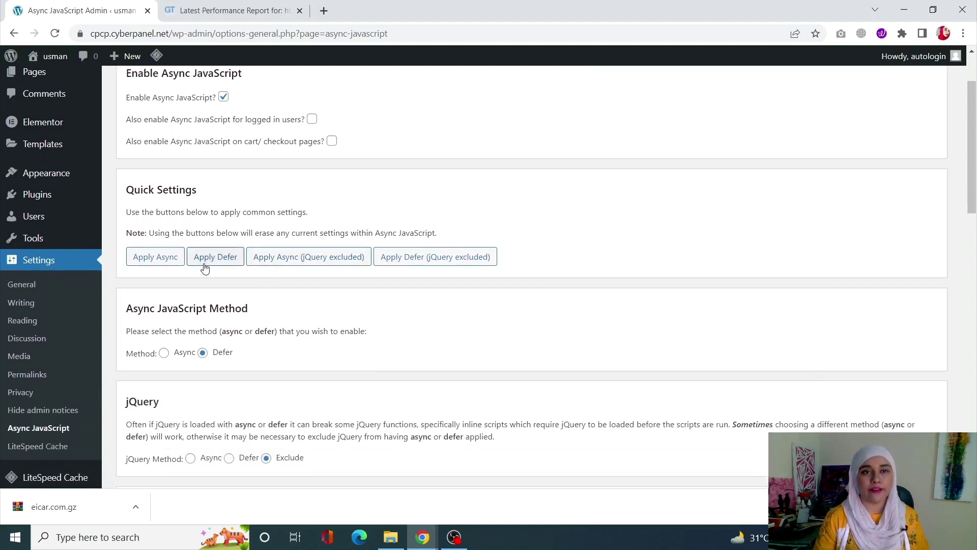
{"action": "left_click", "coordinate": [205, 268]}
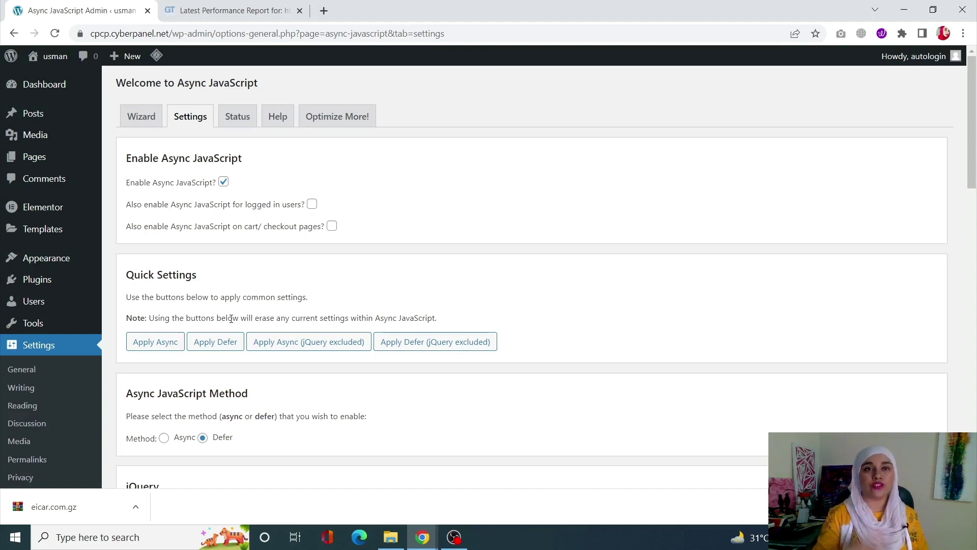
{"action": "scroll", "coordinate": [387, 414], "scroll_direction": "down", "scroll_amount": 12}
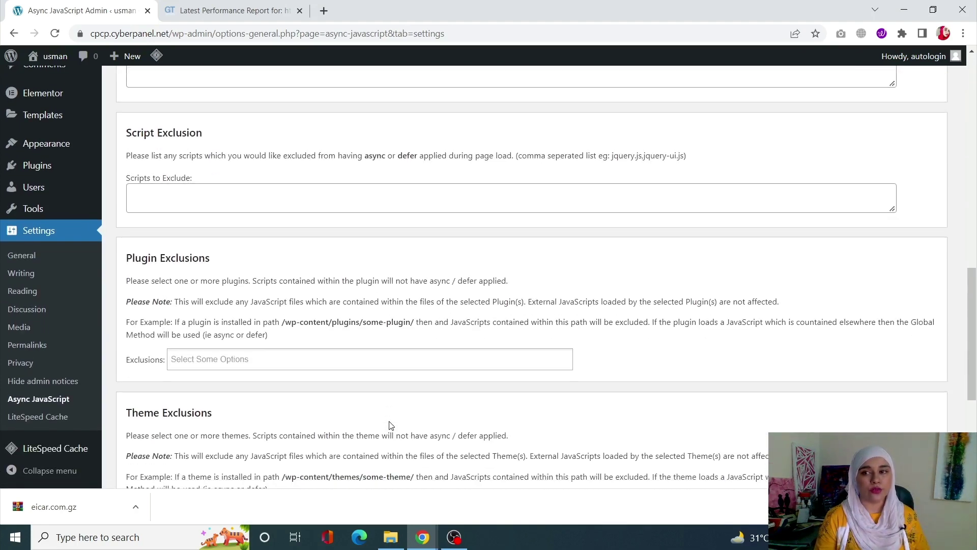
{"action": "scroll", "coordinate": [328, 361], "scroll_direction": "down", "scroll_amount": 5}
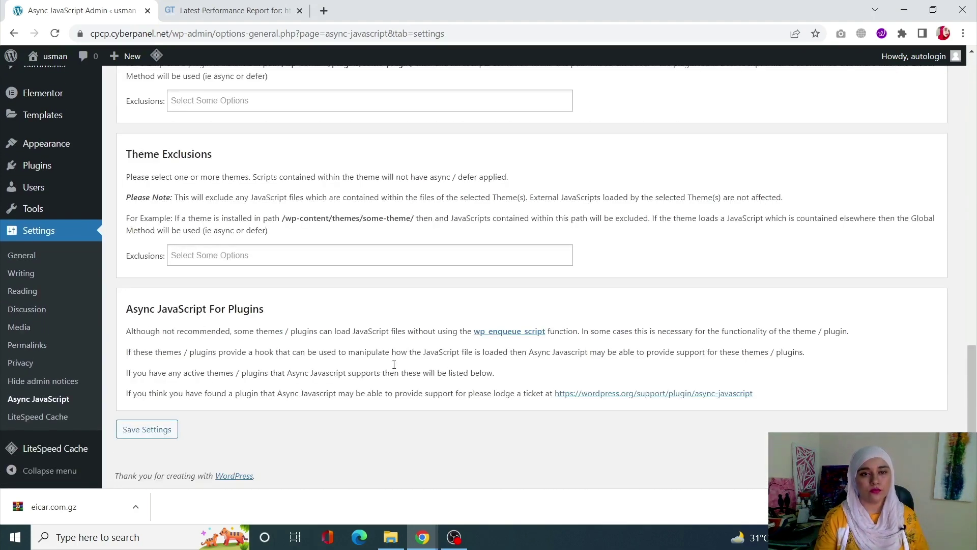
{"action": "left_click", "coordinate": [133, 432]}
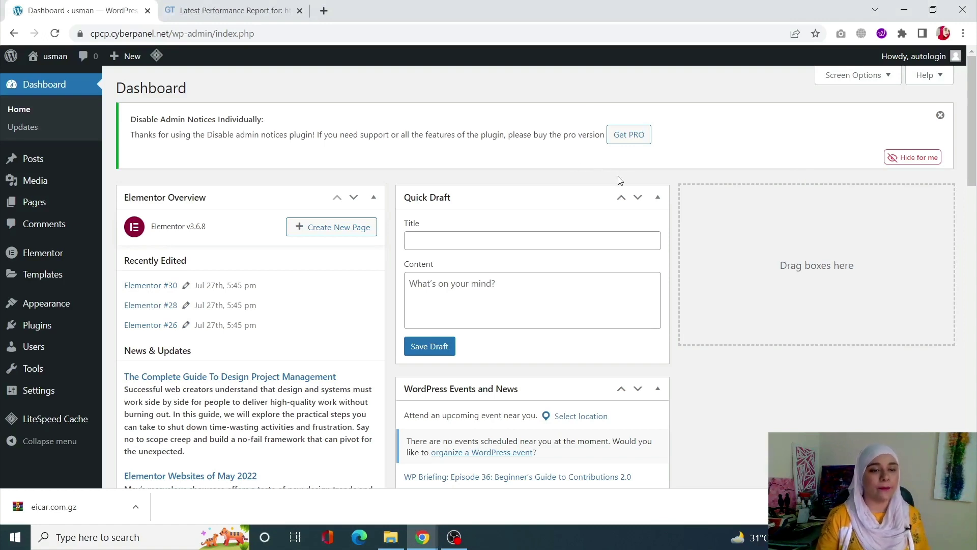
Search plugins for 'asset cleanup', then install and activate Asset CleanUp: Page Speed Booster
{"action": "mouse_move", "coordinate": [83, 336]}
{"action": "left_click", "coordinate": [128, 351]}
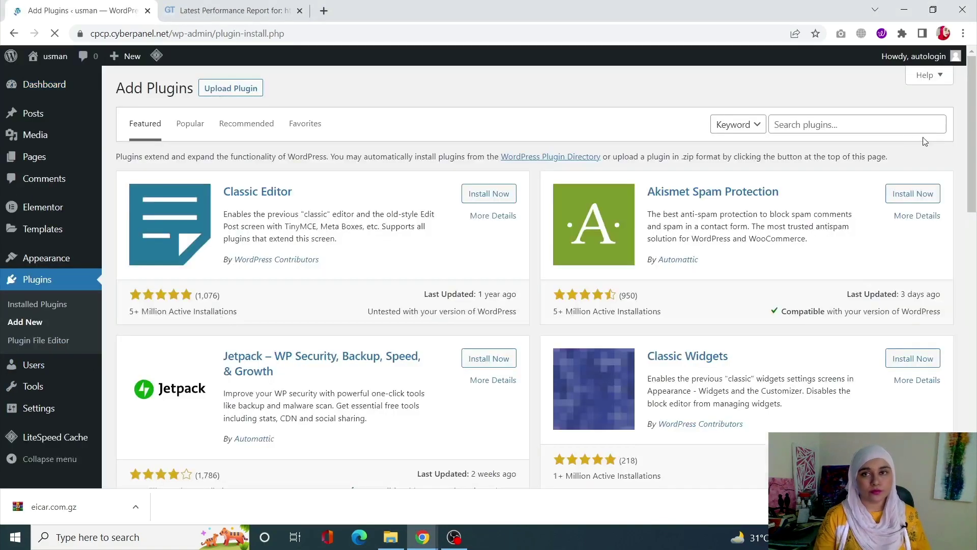
{"action": "left_click", "coordinate": [885, 129]}
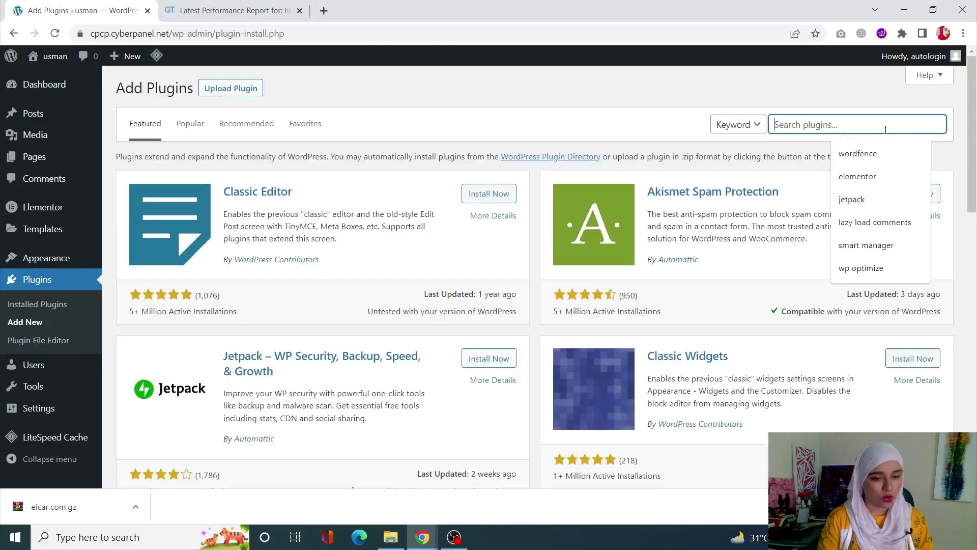
{"action": "type", "text": "ass"}
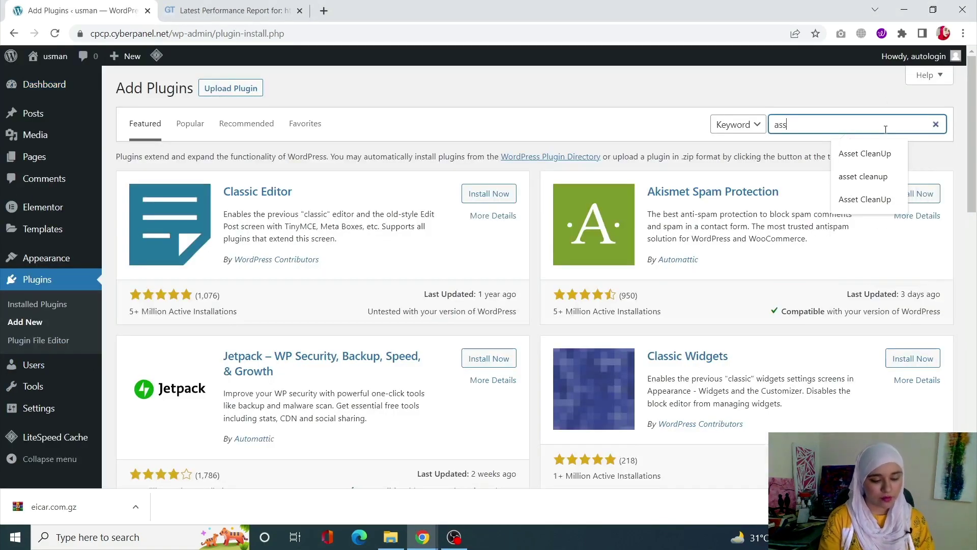
{"action": "type", "text": "et cleanup"}
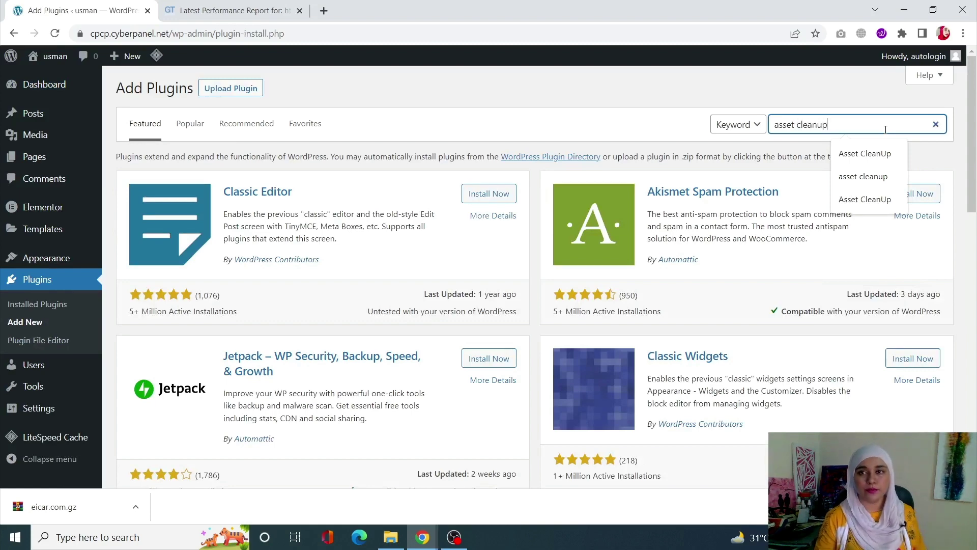
{"action": "key", "text": "Return"}
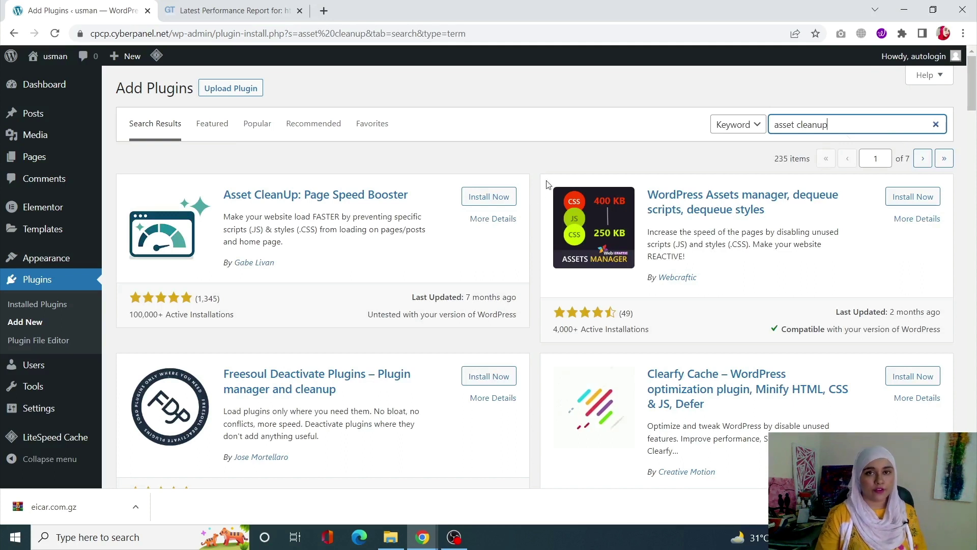
{"action": "left_click", "coordinate": [488, 198]}
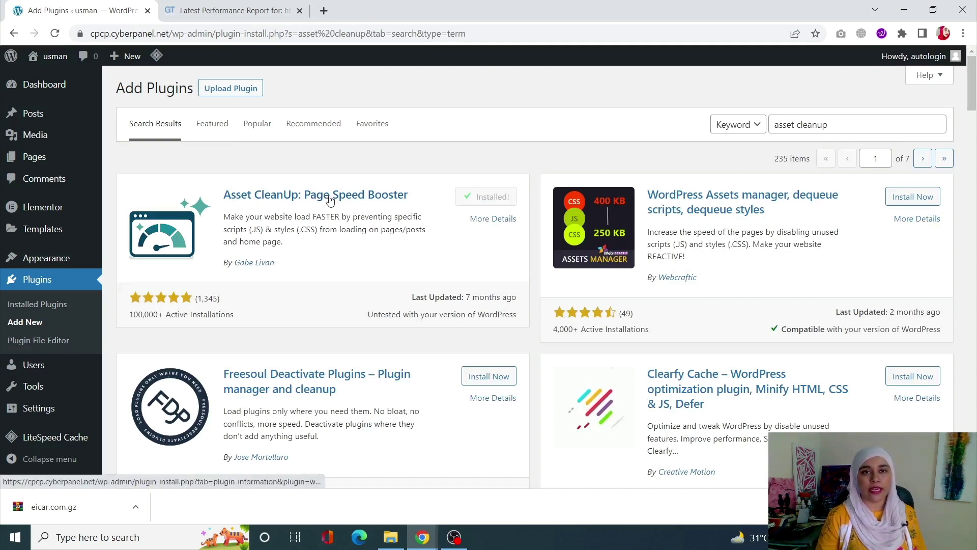
{"action": "left_click", "coordinate": [510, 199]}
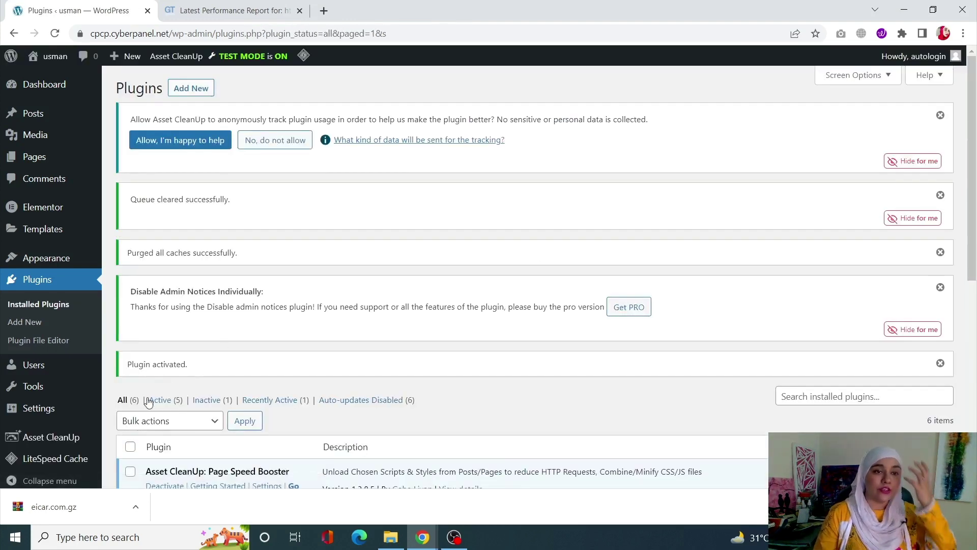
Enable and save Test Mode in Asset CleanUp Settings, then go to Optimize JavaScript
{"action": "mouse_move", "coordinate": [38, 444]}
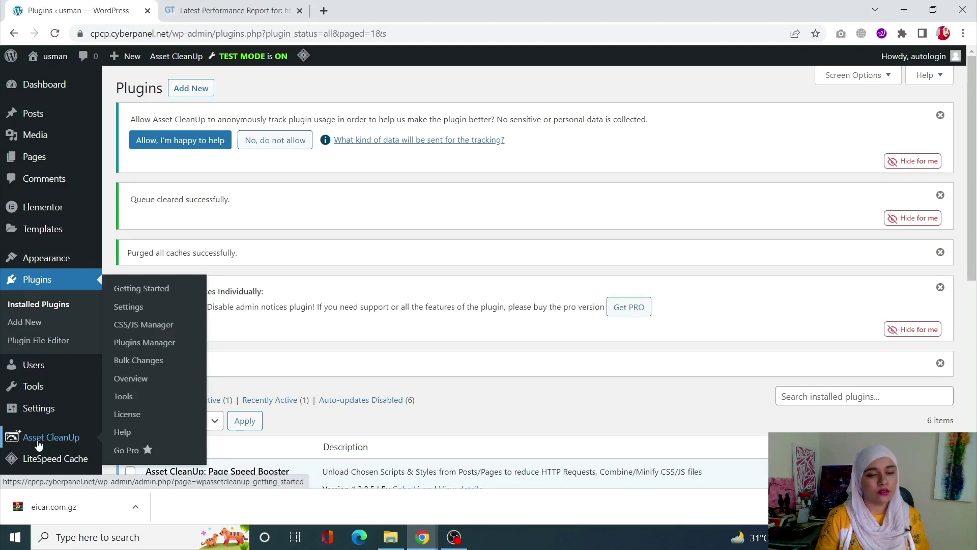
{"action": "left_click", "coordinate": [148, 307]}
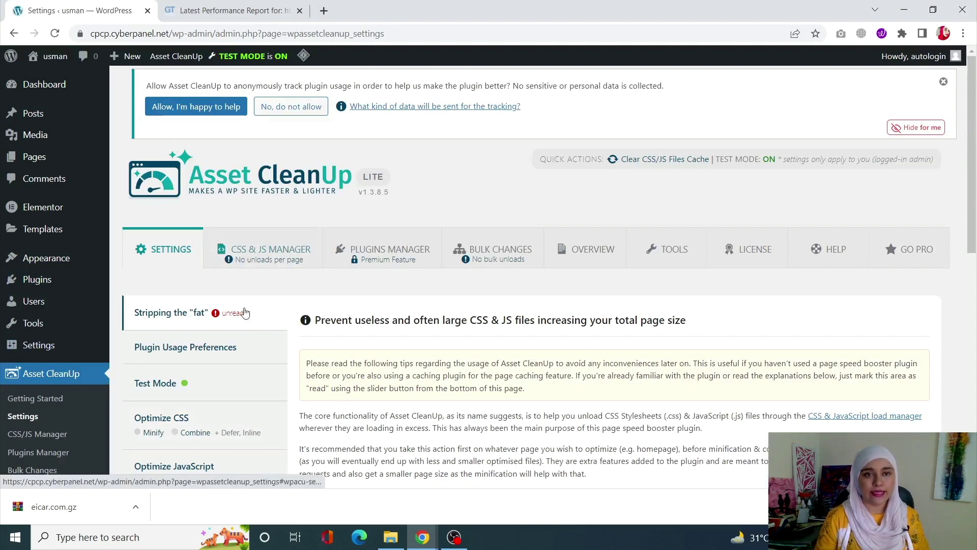
{"action": "left_click", "coordinate": [276, 384]}
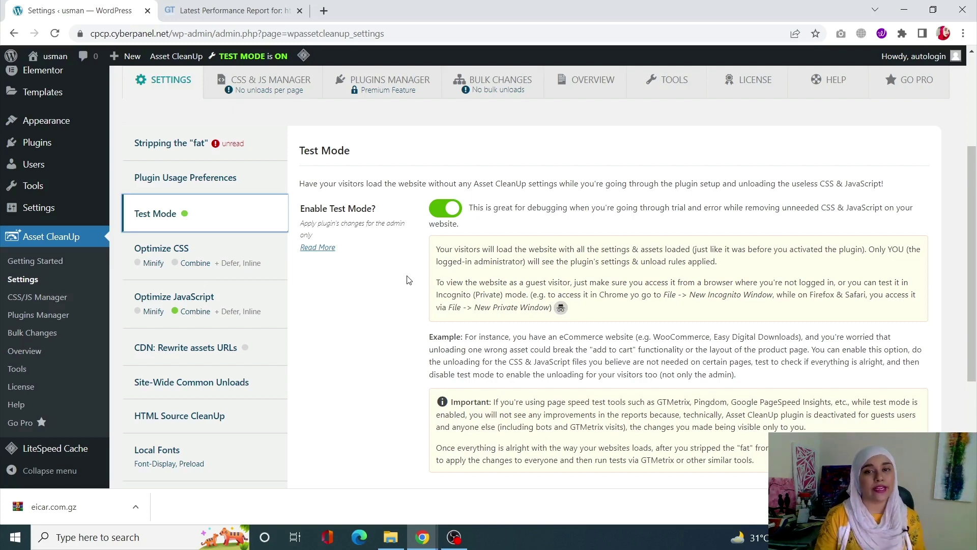
{"action": "scroll", "coordinate": [407, 285], "scroll_direction": "down", "scroll_amount": 4}
{"action": "left_click", "coordinate": [361, 425]}
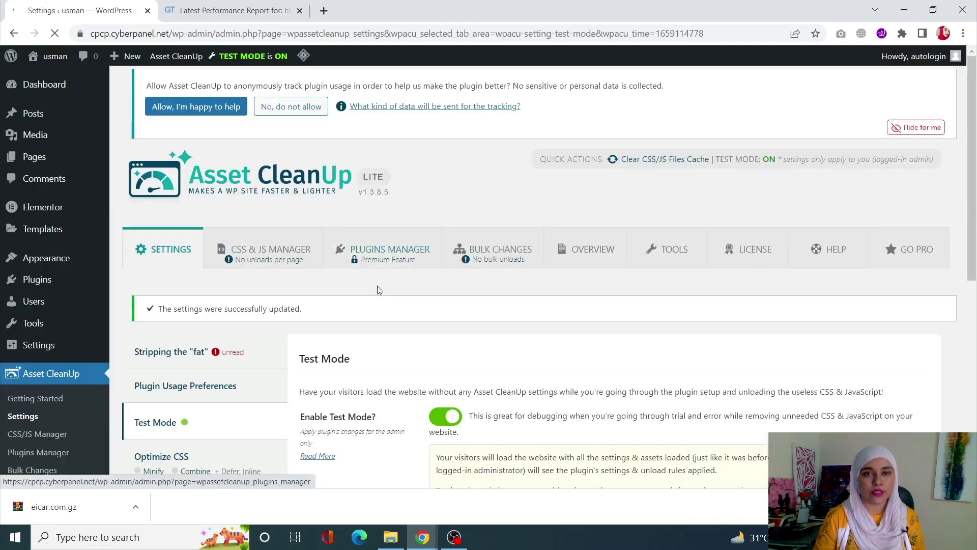
{"action": "scroll", "coordinate": [376, 288], "scroll_direction": "down", "scroll_amount": 1}
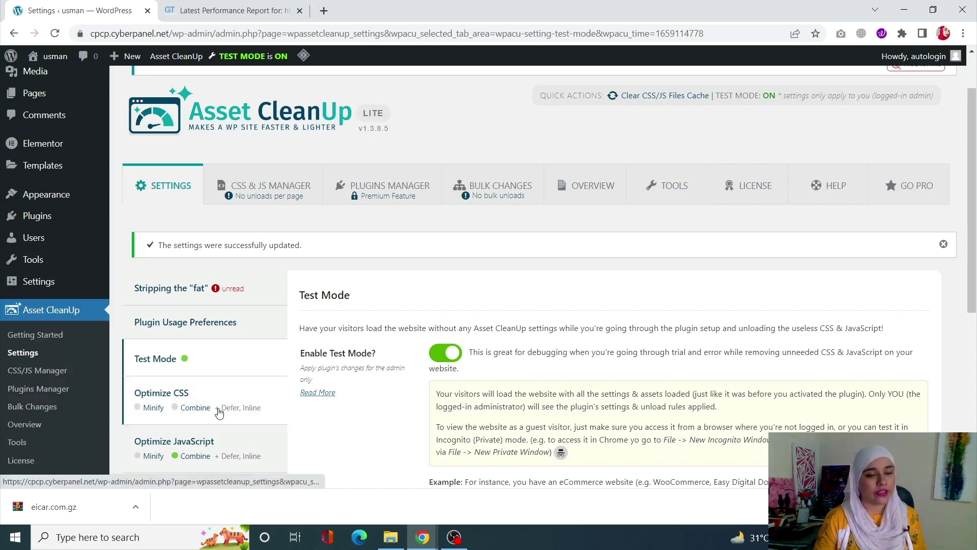
{"action": "left_click", "coordinate": [213, 447]}
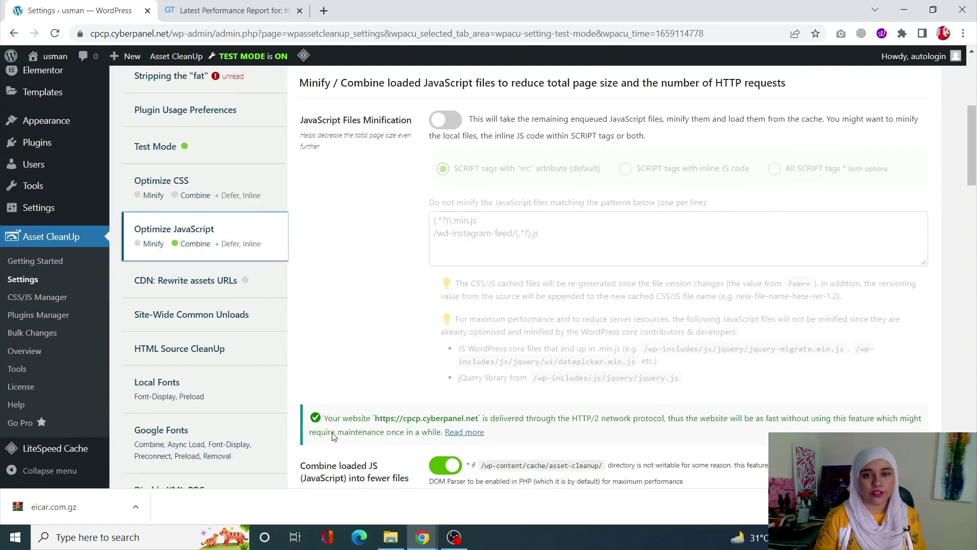
Save all Asset CleanUp settings with Combine loaded JS left switched on
{"action": "scroll", "coordinate": [333, 437], "scroll_direction": "down", "scroll_amount": 4}
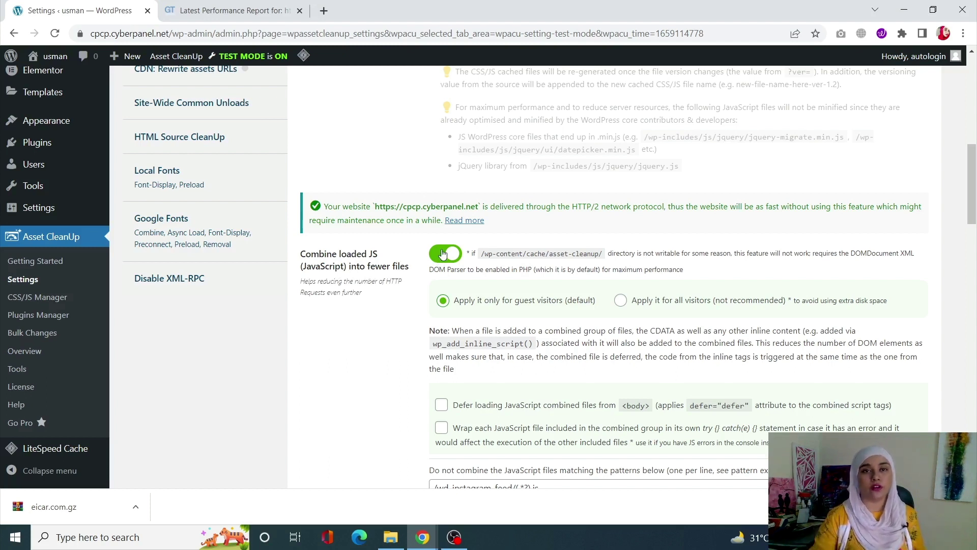
{"action": "scroll", "coordinate": [438, 257], "scroll_direction": "down", "scroll_amount": 1}
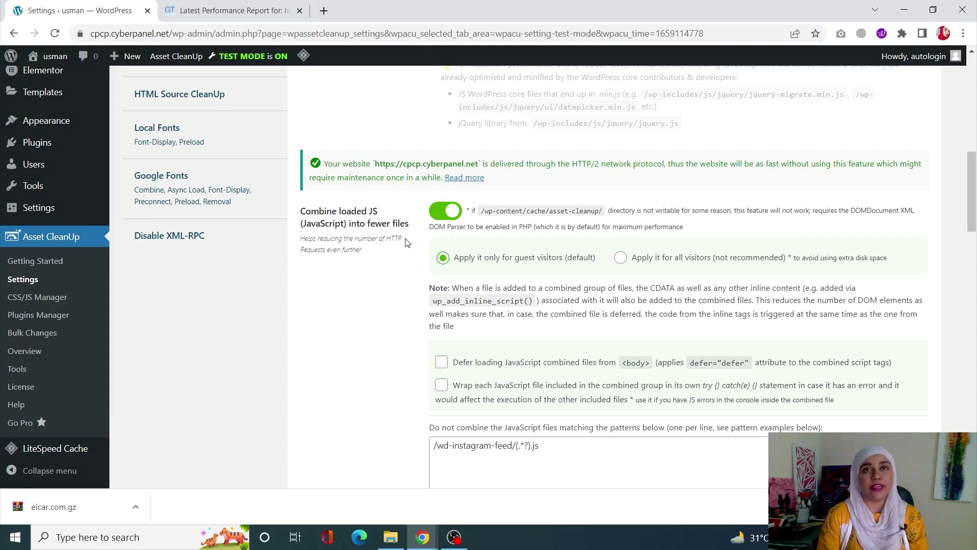
{"action": "scroll", "coordinate": [352, 454], "scroll_direction": "down", "scroll_amount": 15}
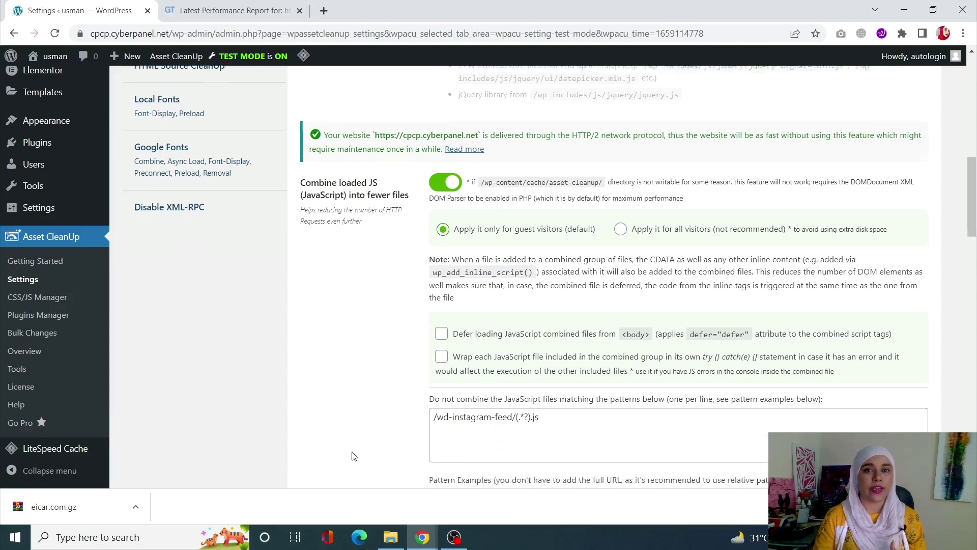
{"action": "scroll", "coordinate": [352, 455], "scroll_direction": "down", "scroll_amount": 15}
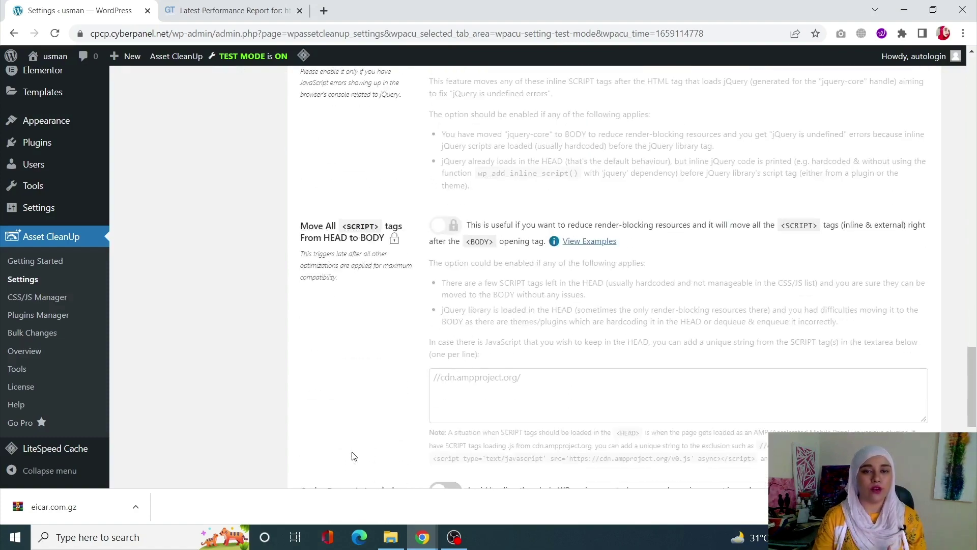
{"action": "left_click", "coordinate": [351, 422]}
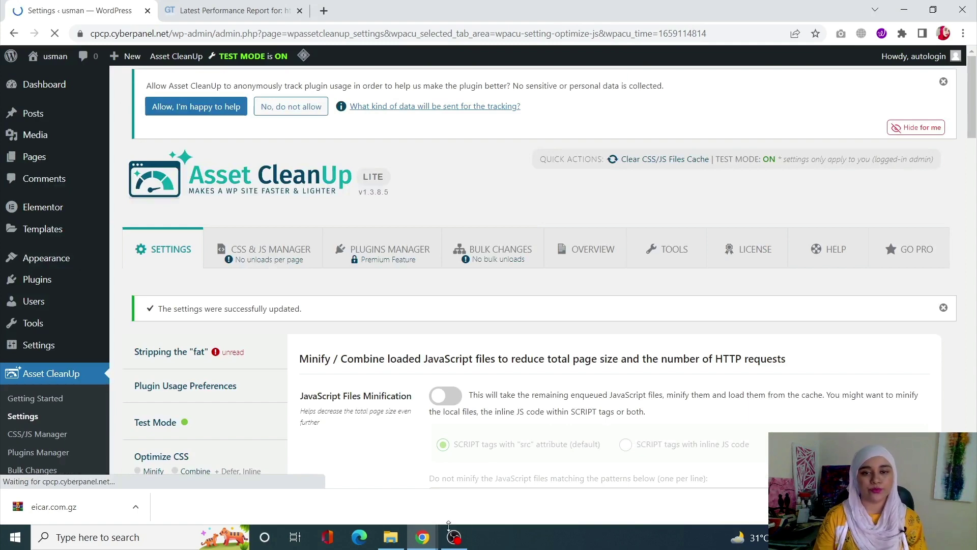
Minimise the OBS window and return to the WordPress admin Dashboard
{"action": "left_click", "coordinate": [454, 542]}
{"action": "left_click", "coordinate": [454, 542]}
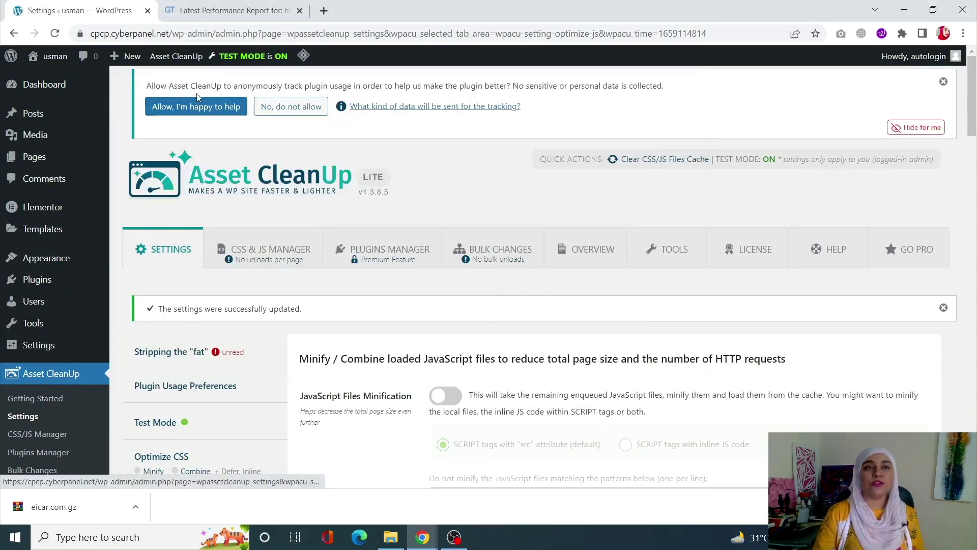
{"action": "left_click", "coordinate": [51, 84]}
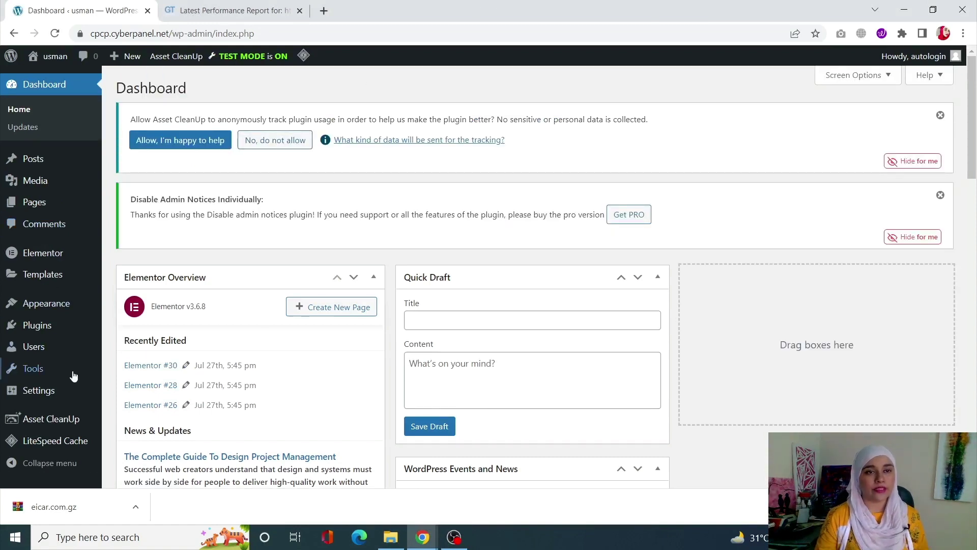
{"action": "mouse_move", "coordinate": [50, 324]}
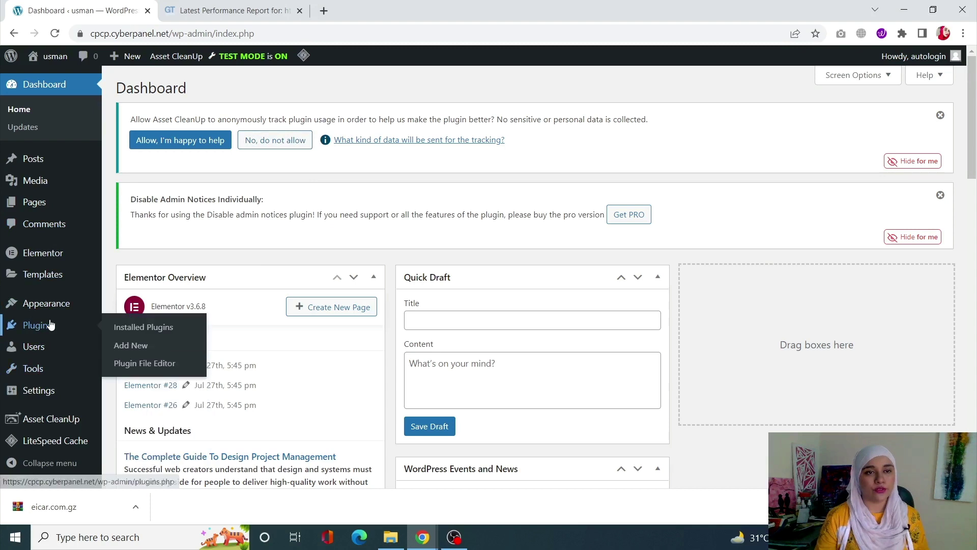
Search Add Plugins for 'rankmath', then install and activate Rank Math SEO
{"action": "left_click", "coordinate": [119, 345]}
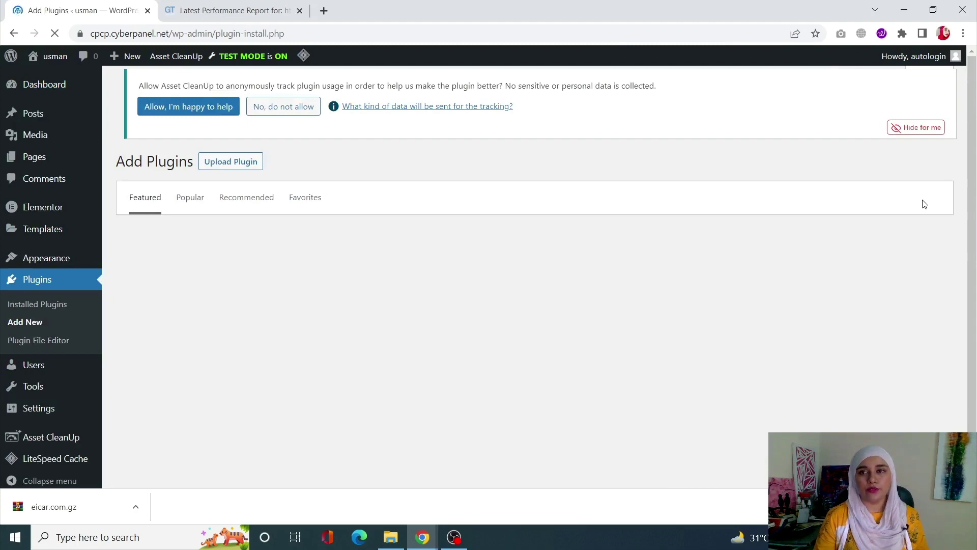
{"action": "left_click", "coordinate": [907, 200]}
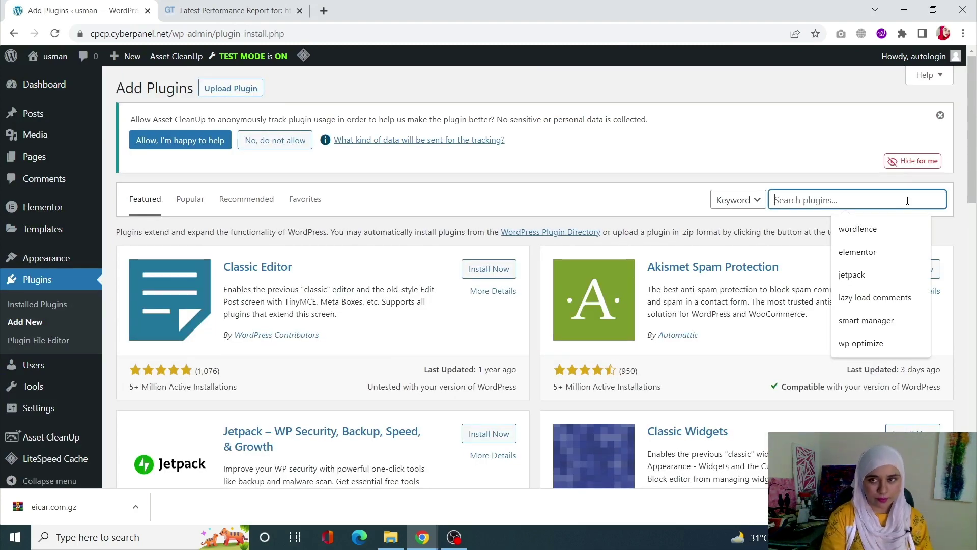
{"action": "type", "text": "rankmath"}
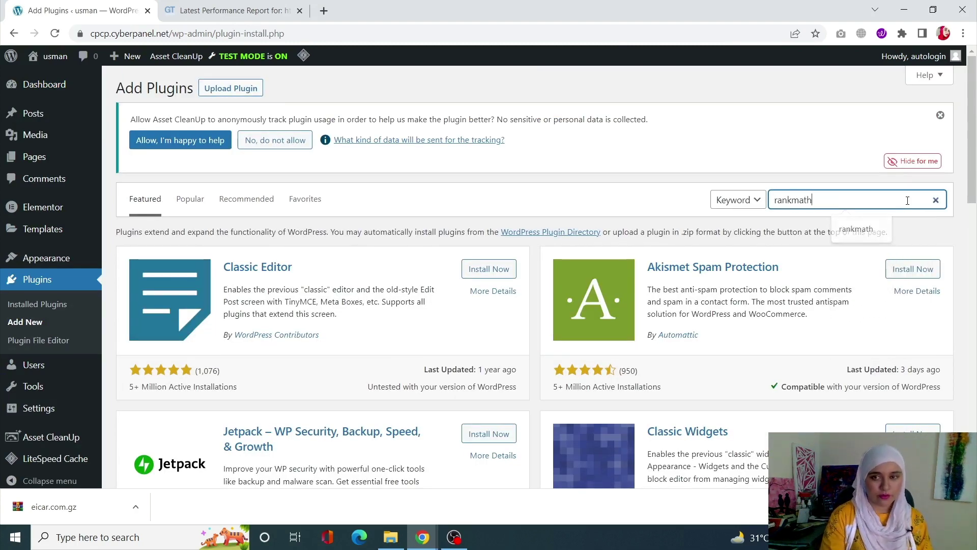
{"action": "key", "text": "Return"}
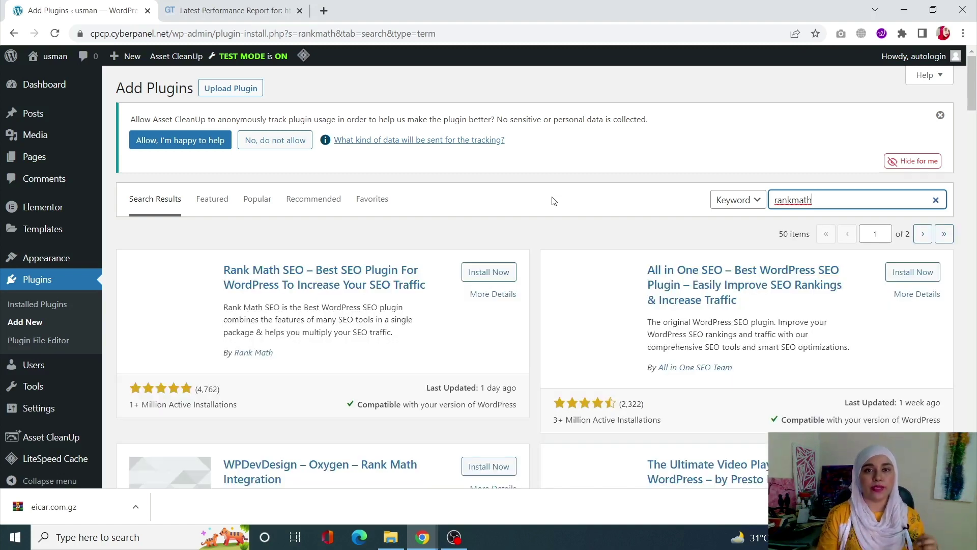
{"action": "left_click", "coordinate": [510, 280]}
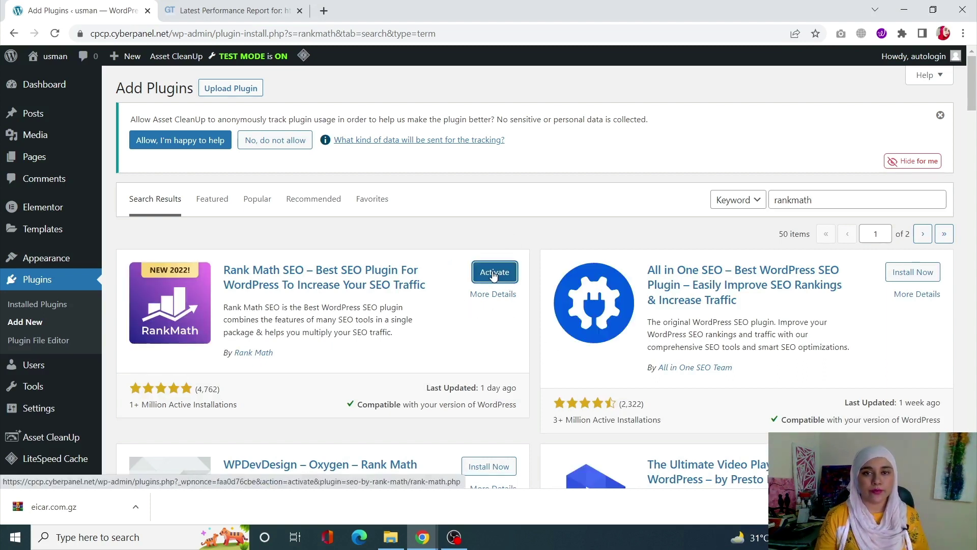
{"action": "left_click", "coordinate": [492, 273]}
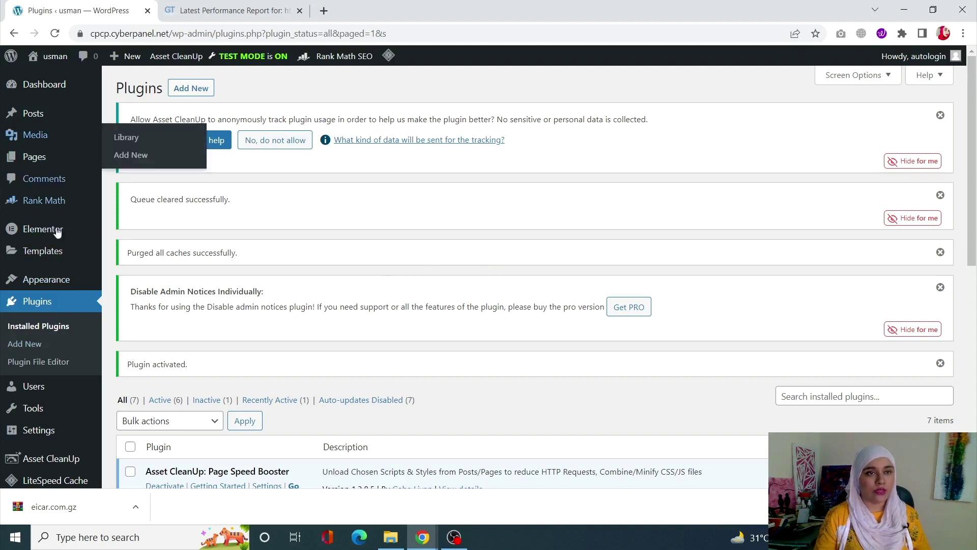
Go to Rank Math's Dashboard from the admin sidebar's Rank Math menu
{"action": "mouse_move", "coordinate": [40, 453]}
{"action": "scroll", "coordinate": [20, 433], "scroll_direction": "down", "scroll_amount": 3}
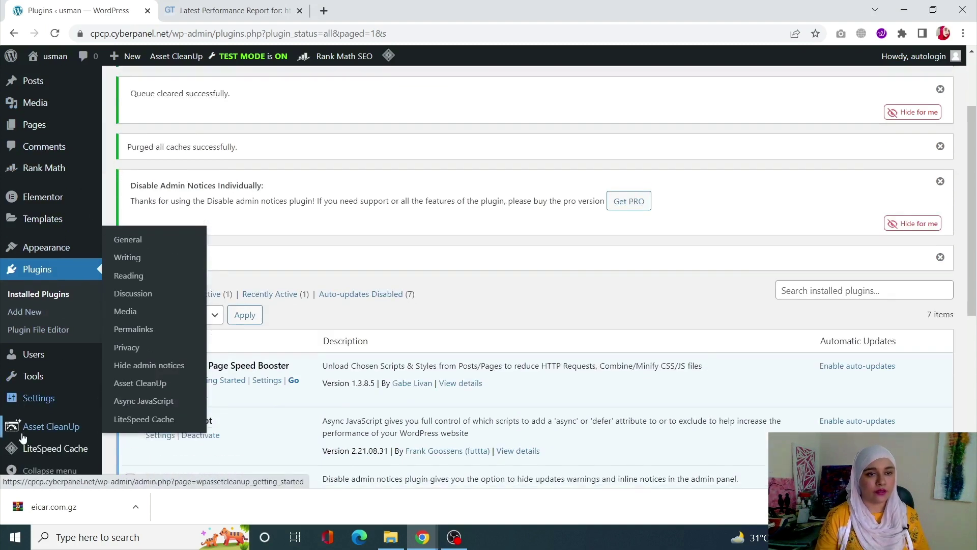
{"action": "mouse_move", "coordinate": [64, 177]}
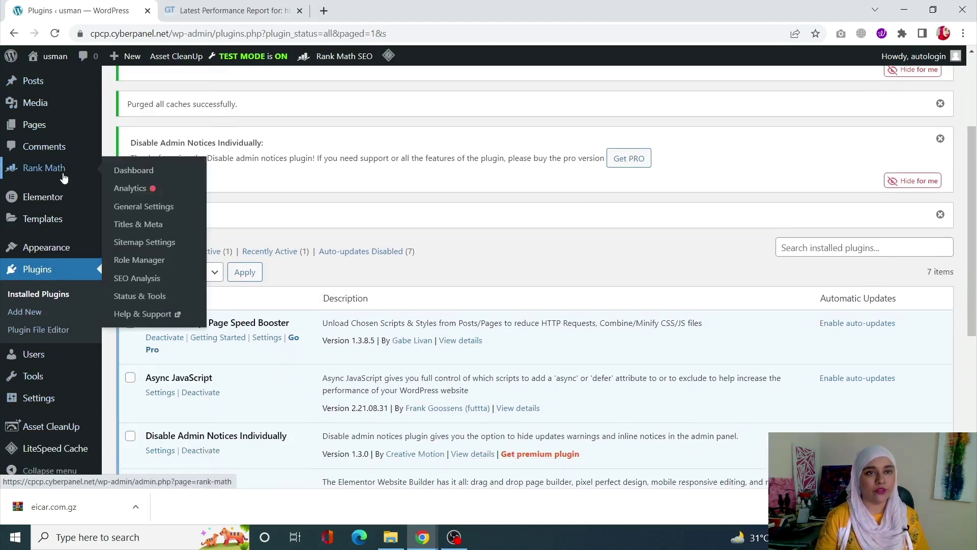
{"action": "left_click", "coordinate": [168, 177]}
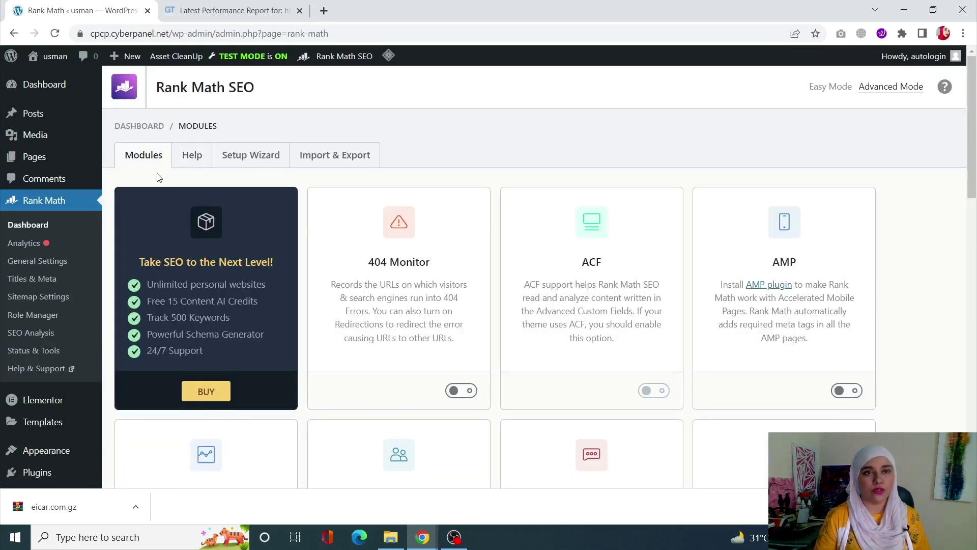
Disable the Schema (Structured Data) module and review the other Rank Math modules
{"action": "scroll", "coordinate": [494, 293], "scroll_direction": "down", "scroll_amount": 10}
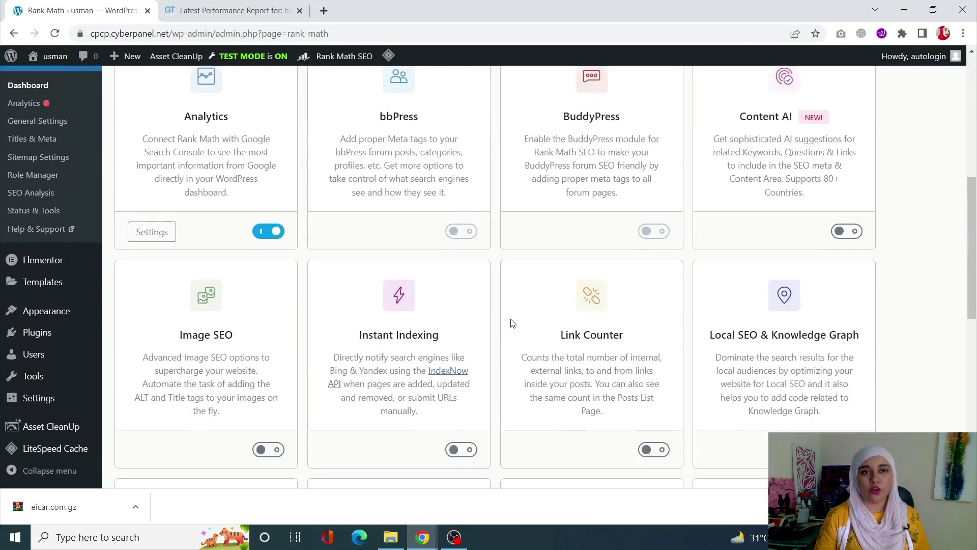
{"action": "scroll", "coordinate": [512, 324], "scroll_direction": "down", "scroll_amount": 6}
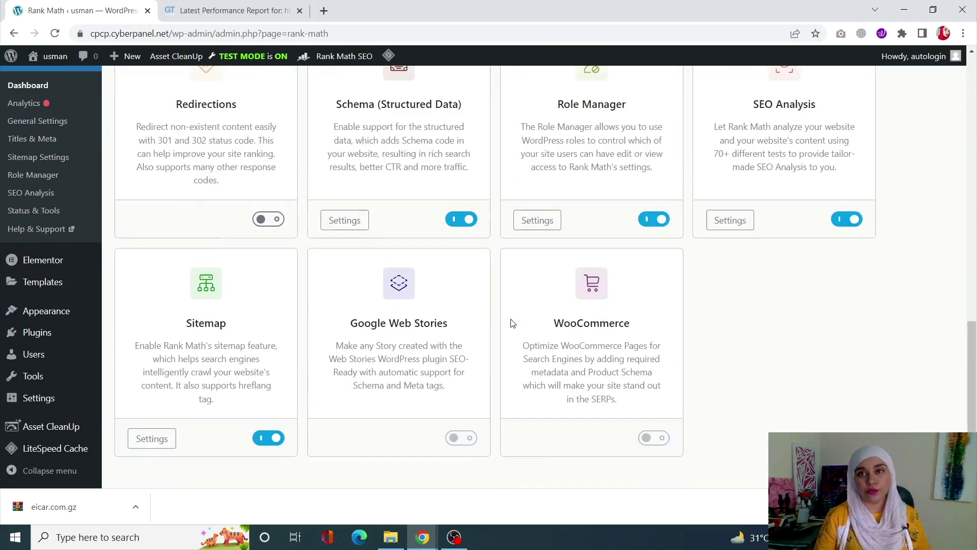
{"action": "scroll", "coordinate": [511, 323], "scroll_direction": "up", "scroll_amount": 1}
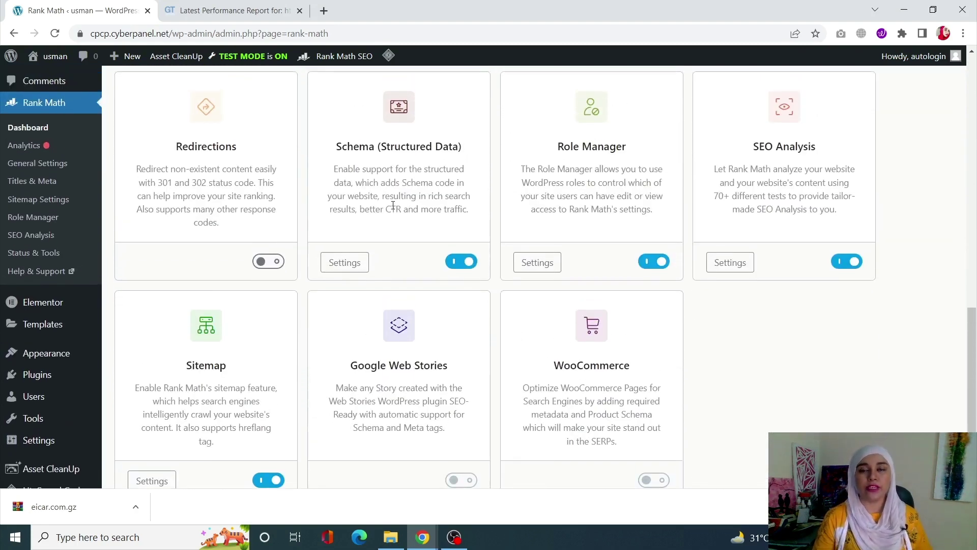
{"action": "left_click", "coordinate": [467, 262]}
{"action": "scroll", "coordinate": [494, 306], "scroll_direction": "up", "scroll_amount": 2}
{"action": "scroll", "coordinate": [494, 305], "scroll_direction": "up", "scroll_amount": 14}
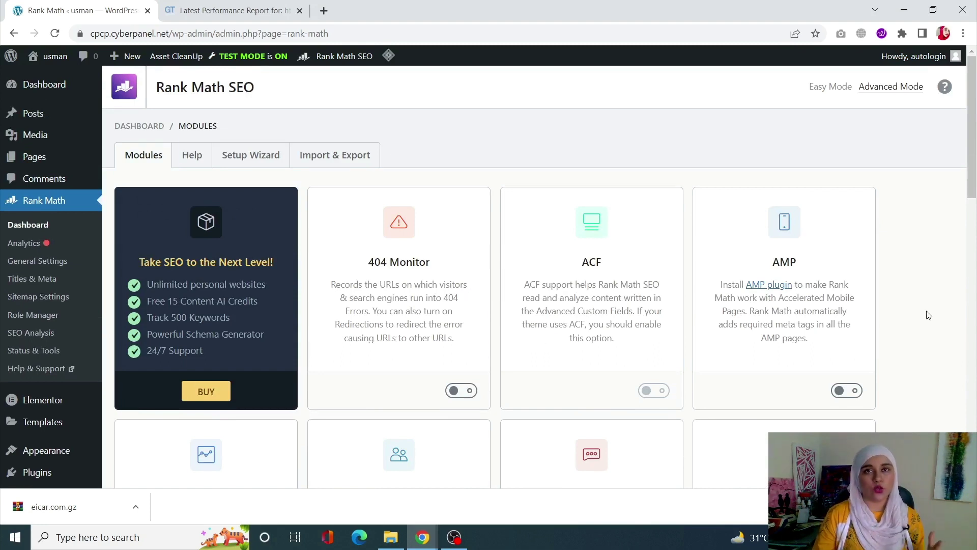
{"action": "scroll", "coordinate": [903, 349], "scroll_direction": "down", "scroll_amount": 2}
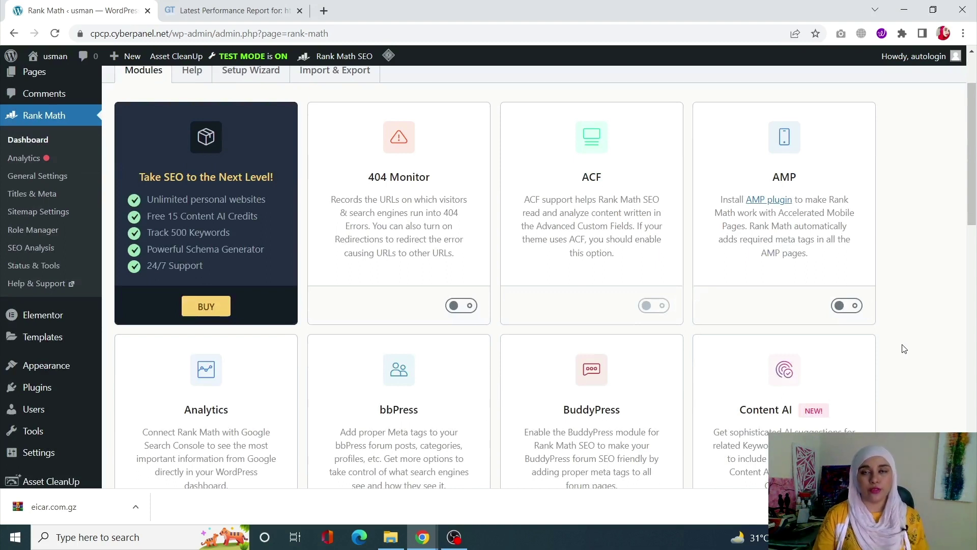
{"action": "scroll", "coordinate": [903, 349], "scroll_direction": "down", "scroll_amount": 2}
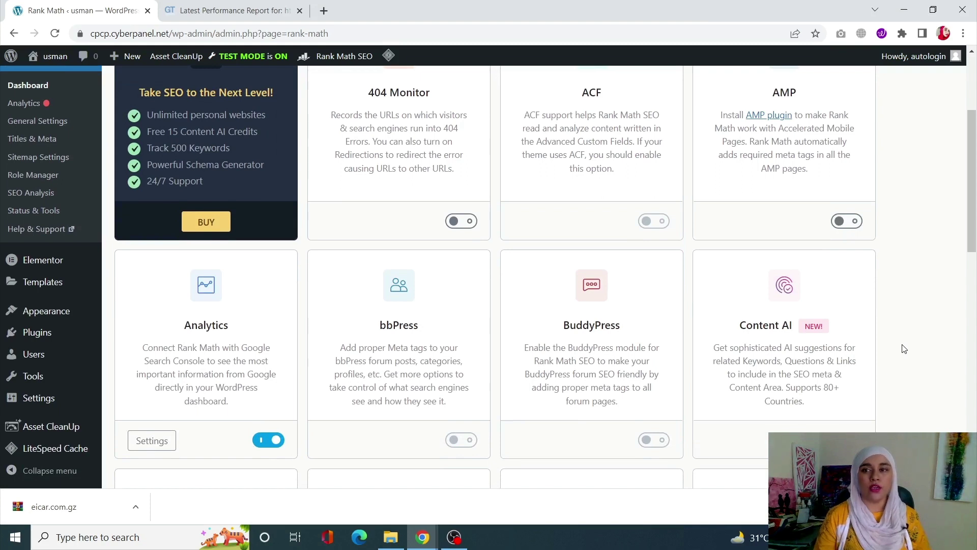
{"action": "scroll", "coordinate": [903, 348], "scroll_direction": "down", "scroll_amount": 2}
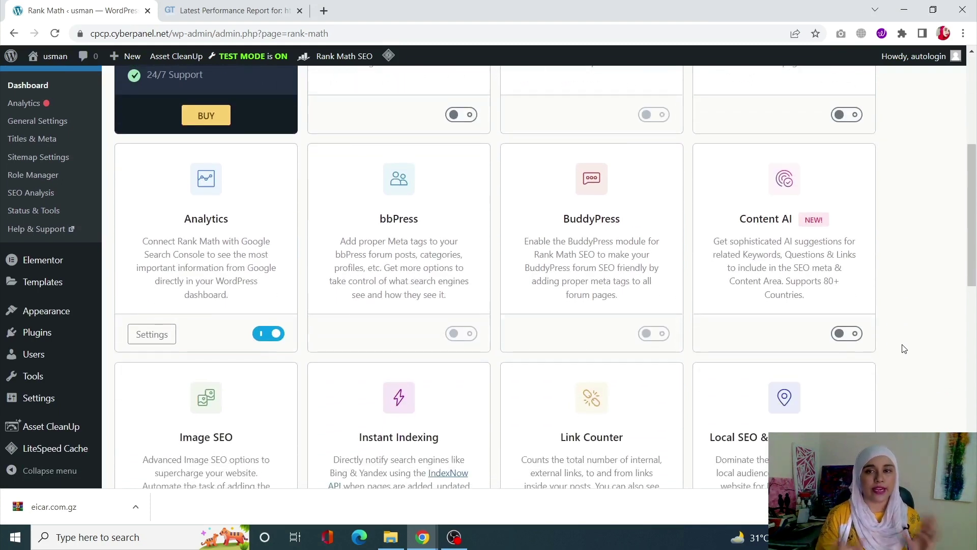